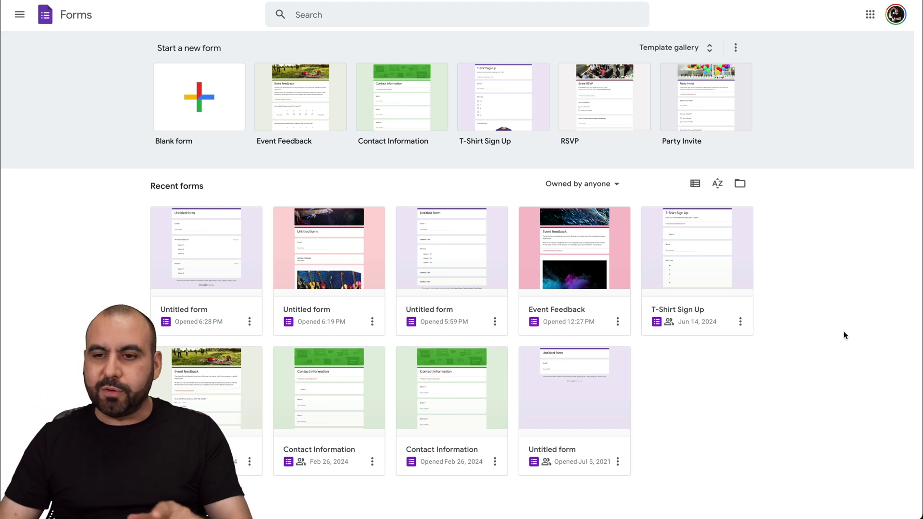
# - Create a new blank form
pyautogui.click(869, 15)
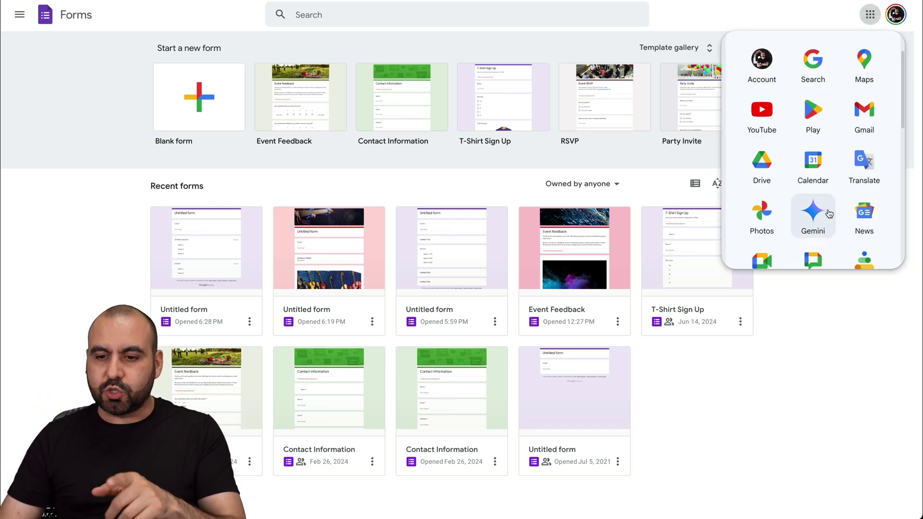
pyautogui.scroll(-5, 826, 212)
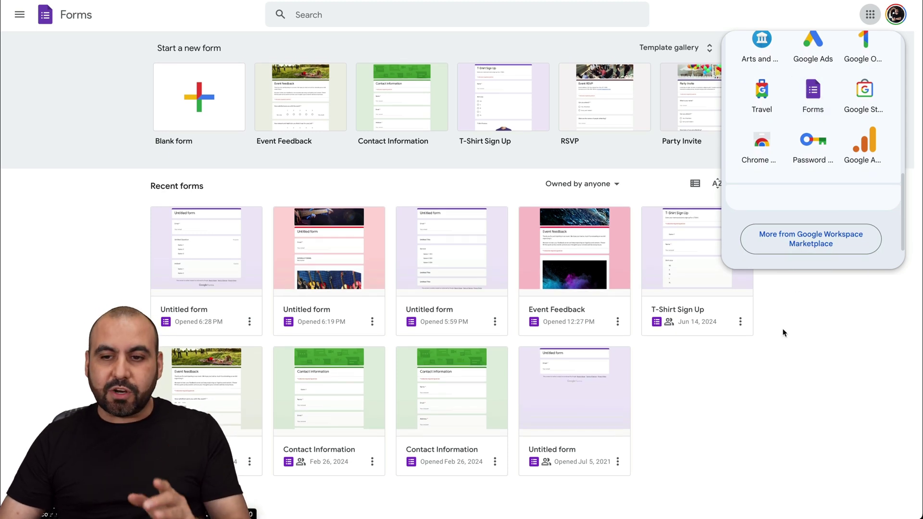
pyautogui.click(197, 106)
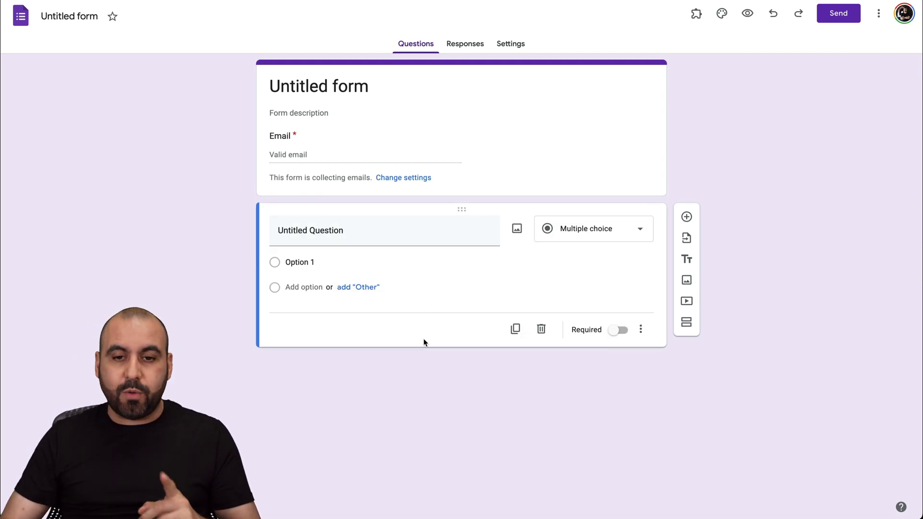
# - Make the form a quiz in its settings and review the grading and respondent options
pyautogui.click(517, 46)
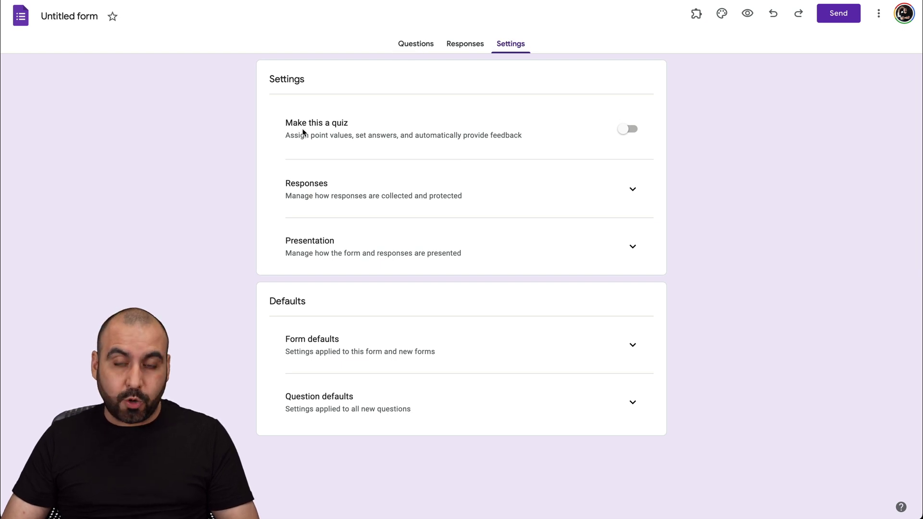
pyautogui.click(632, 130)
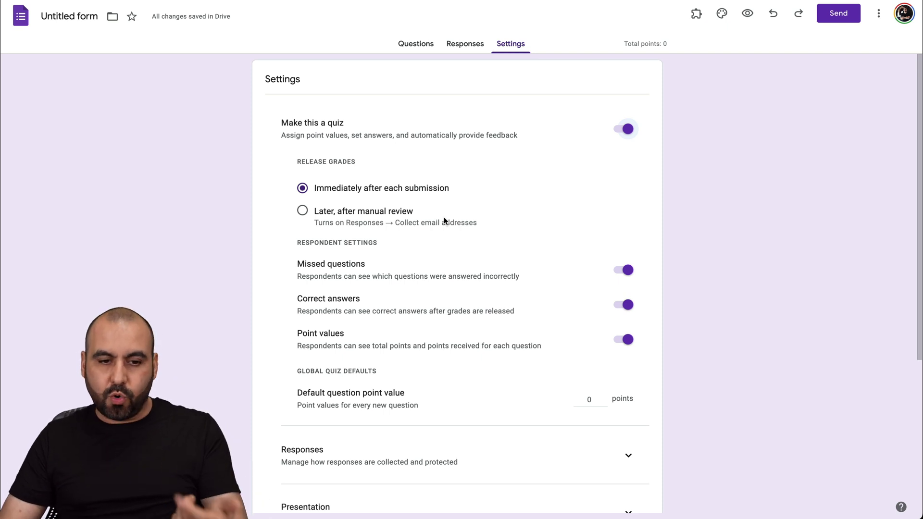
pyautogui.scroll(-1, 443, 217)
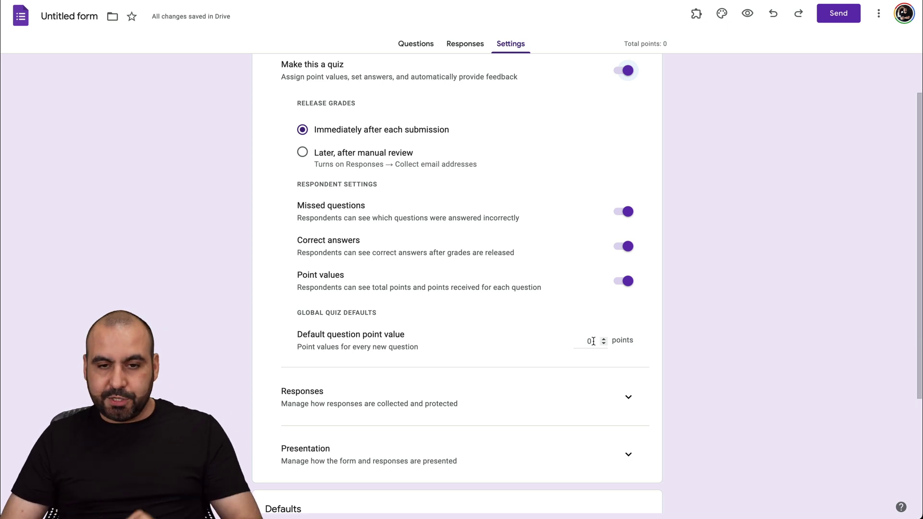
pyautogui.scroll(2, 585, 292)
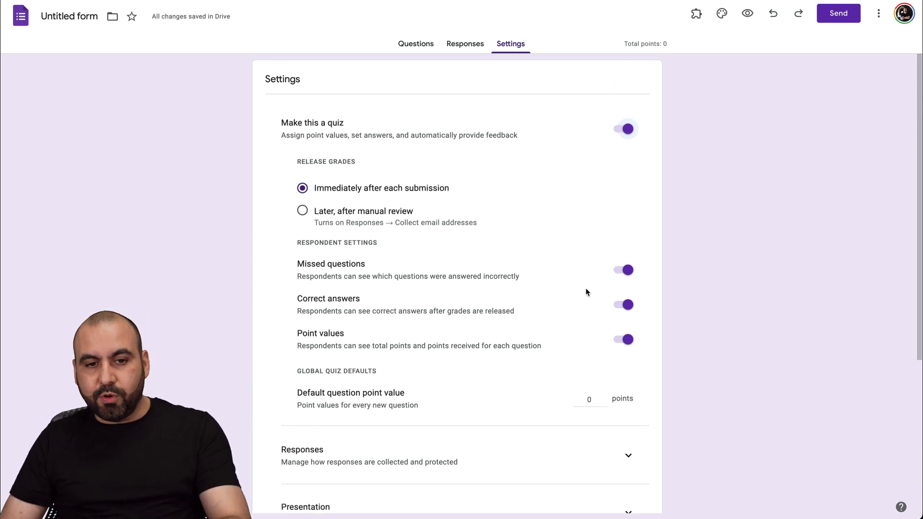
# - Return to the form's questions and change the form title to "QUIZ"
pyautogui.click(408, 46)
pyautogui.tripleClick(341, 86)
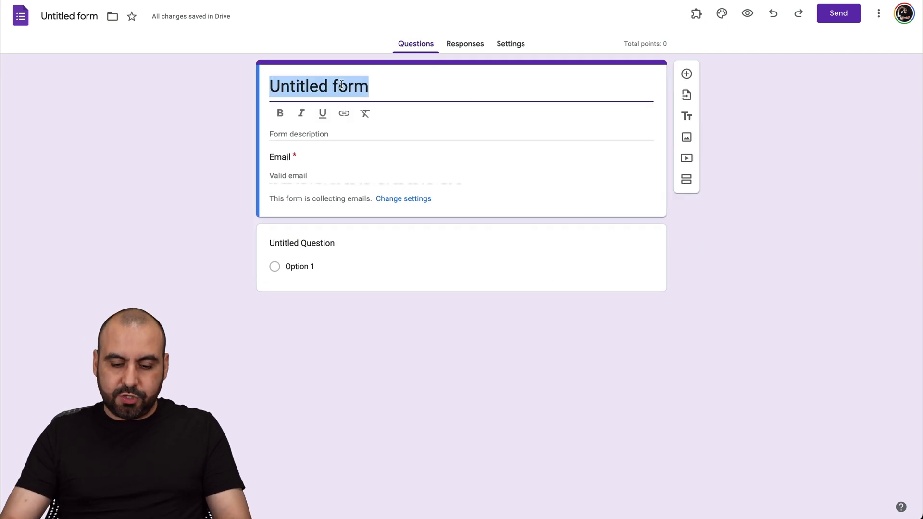
pyautogui.write('QUIZ')
pyautogui.click(250, 173)
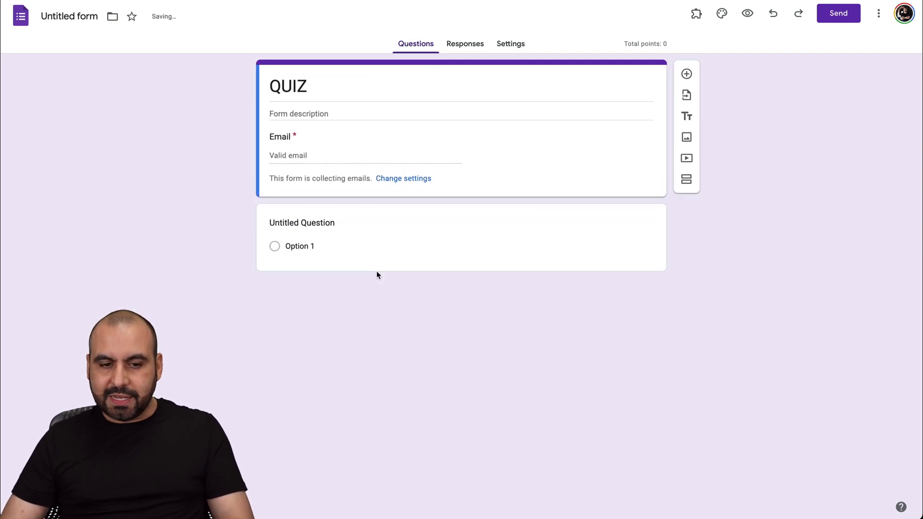
# - Set the first question's text to "What color are the trees"
pyautogui.click(376, 269)
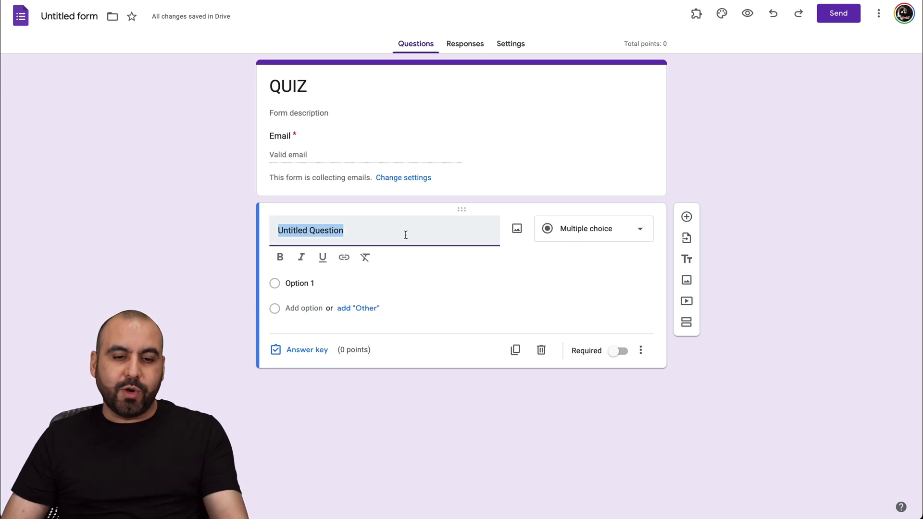
pyautogui.write('What color are ')
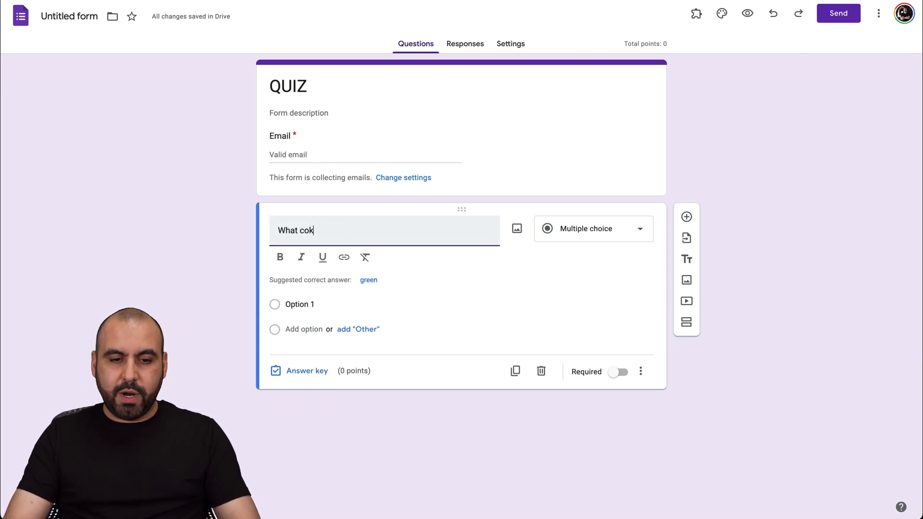
pyautogui.write('the trees')
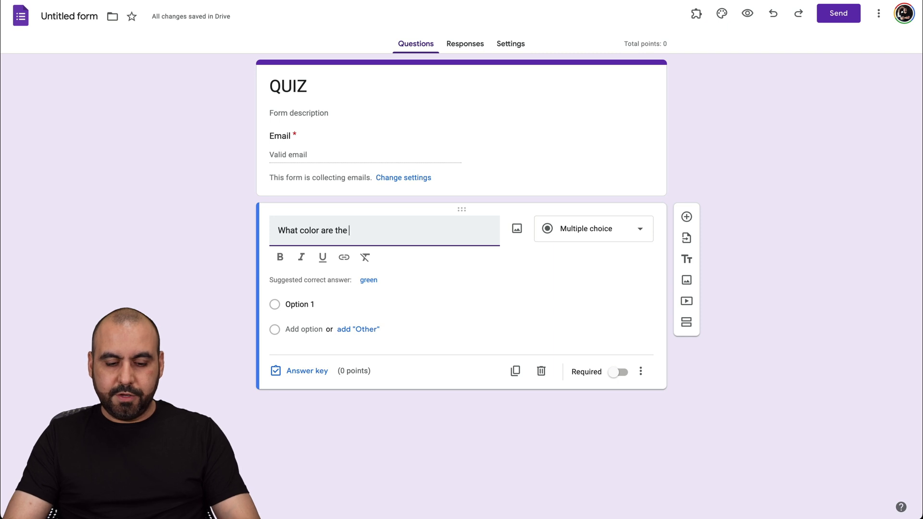
# - Give the tree question the answer options Purple, Red and Green
pyautogui.click(294, 301)
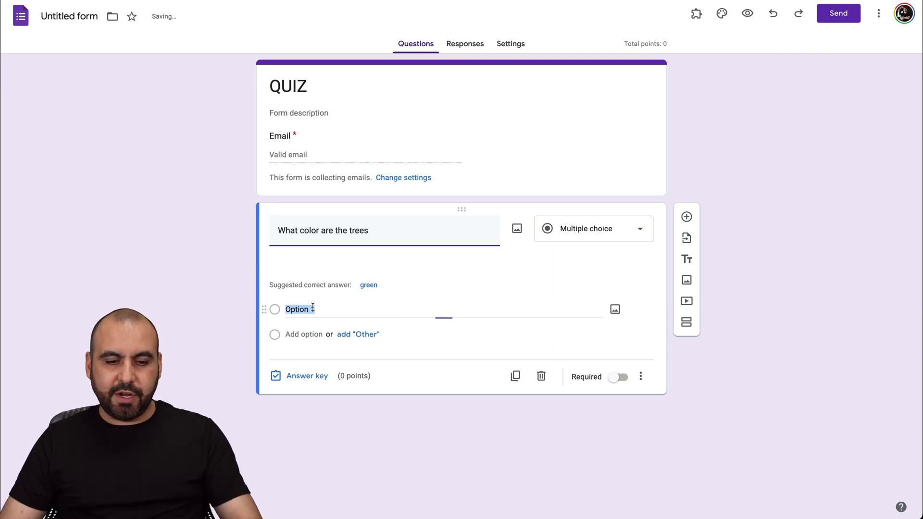
pyautogui.click(295, 283)
pyautogui.write('Purple')
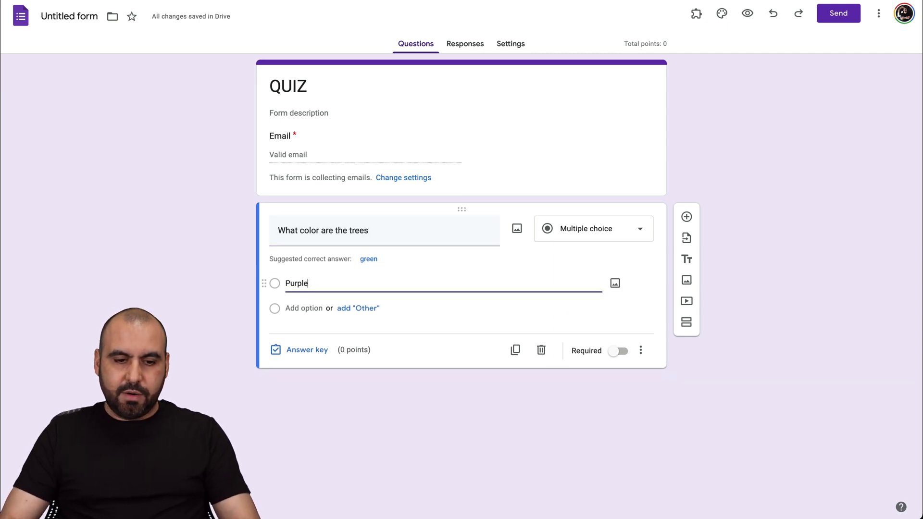
pyautogui.click(304, 308)
pyautogui.write('Red')
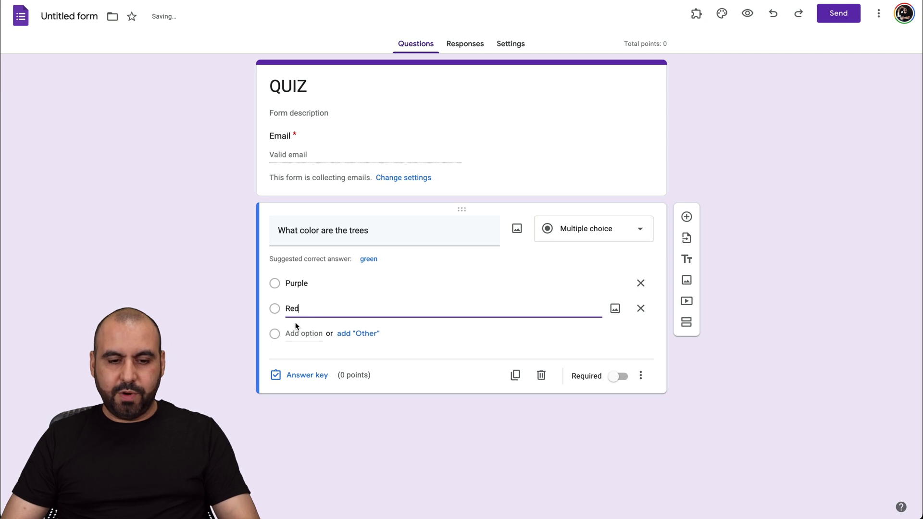
pyautogui.click(293, 334)
pyautogui.write('Green')
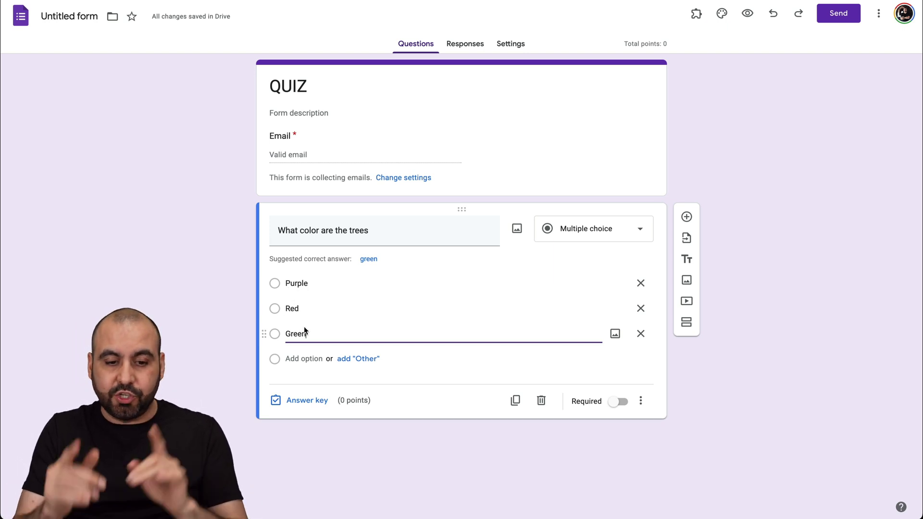
# - Mark Green as the correct answer to the tree question and make it worth 10 points
pyautogui.click(313, 402)
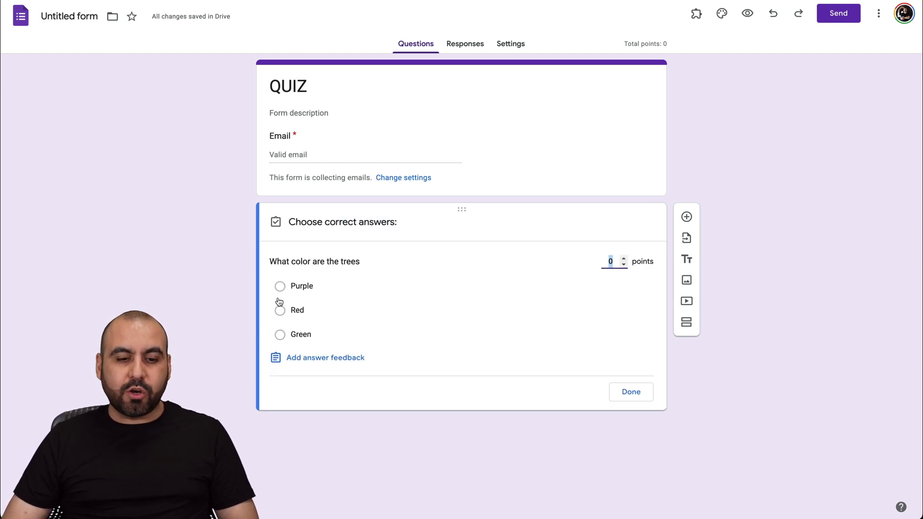
pyautogui.click(281, 335)
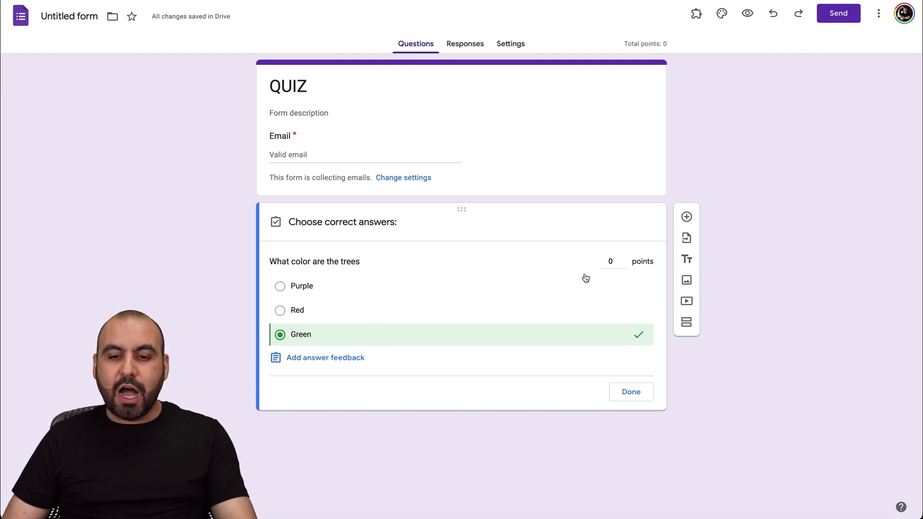
pyautogui.click(624, 257)
pyautogui.click(624, 257)
pyautogui.click(624, 258)
pyautogui.click(624, 257)
pyautogui.click(624, 258)
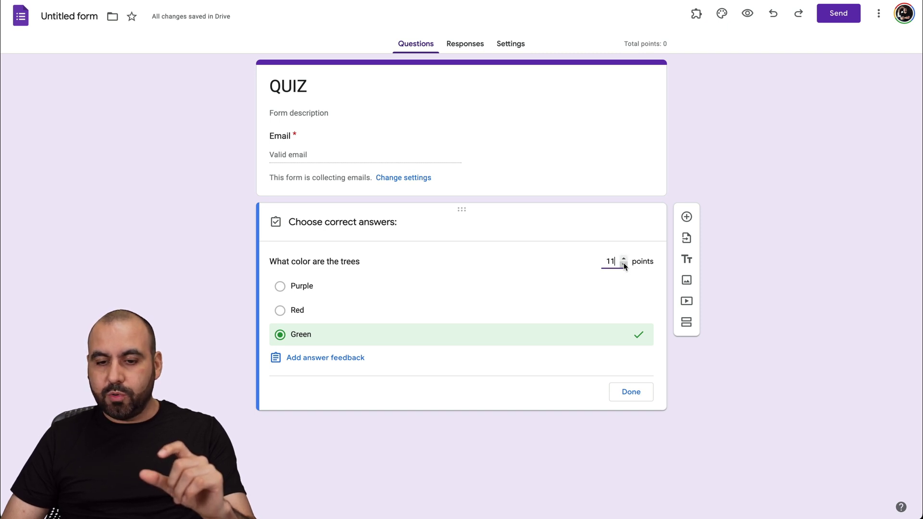
pyautogui.click(624, 263)
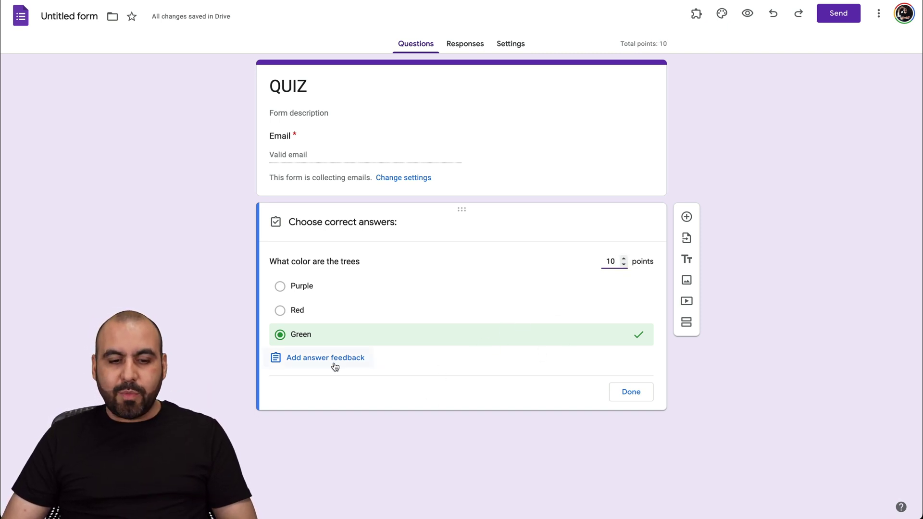
# - Write "Wrong" as the feedback for incorrect answers to the tree question
pyautogui.click(319, 357)
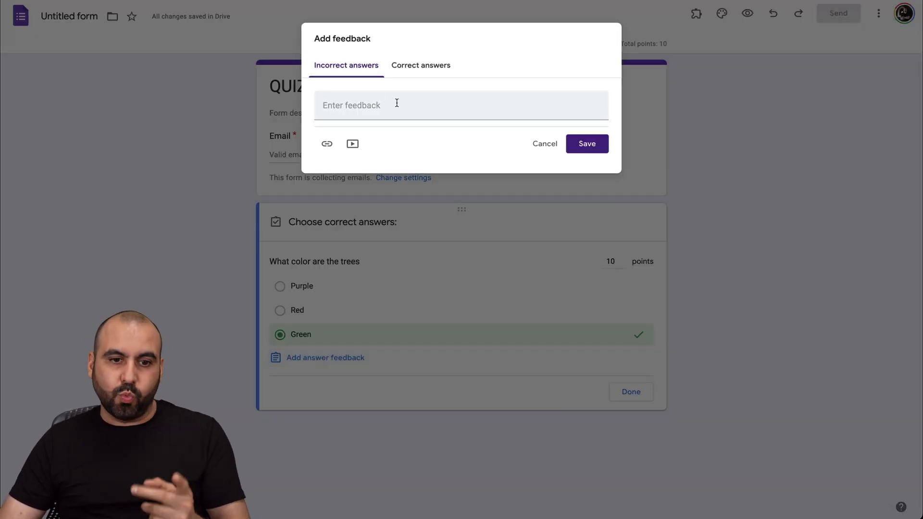
pyautogui.click(412, 63)
pyautogui.click(375, 71)
pyautogui.write('Wornf')
pyautogui.press('BackSpace')
pyautogui.press('BackSpace')
pyautogui.press('BackSpace')
pyautogui.press('BackSpace')
pyautogui.write('rong')
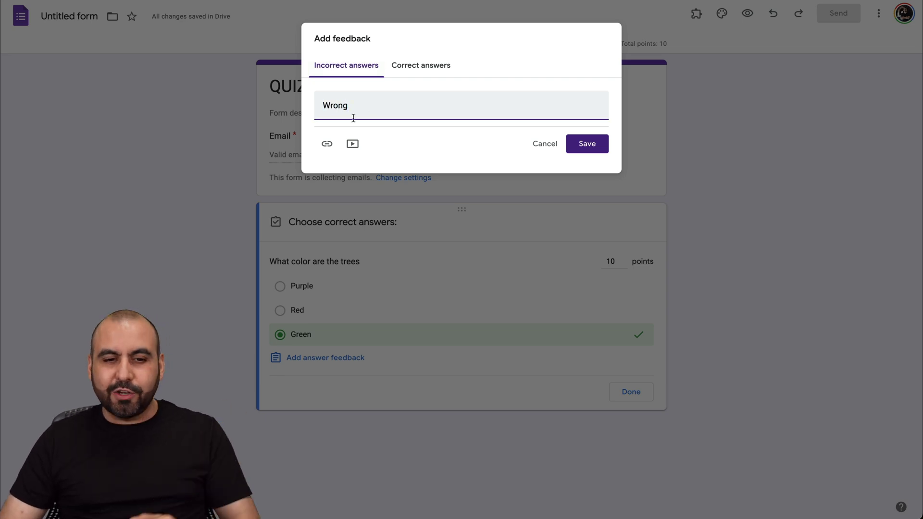
# - Look at the link, YouTube video and correct-answer options for the feedback, and discard the feedback
pyautogui.click(327, 143)
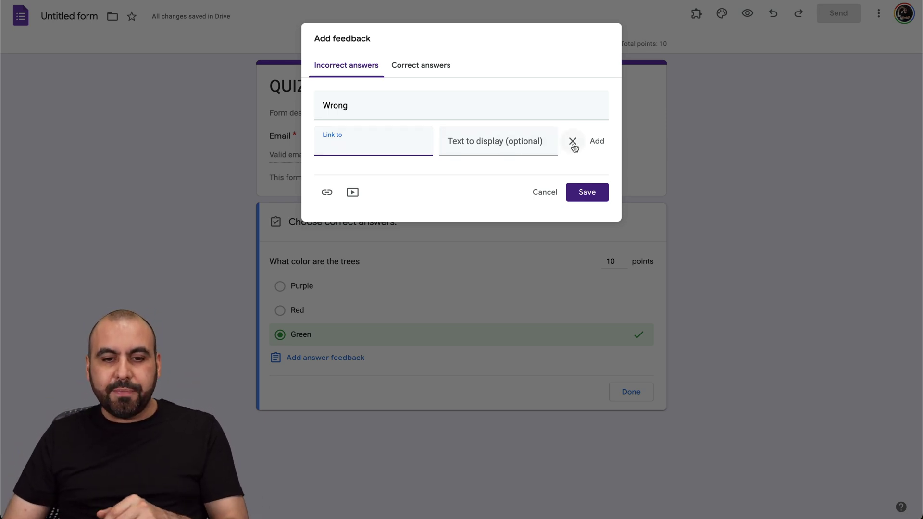
pyautogui.click(353, 193)
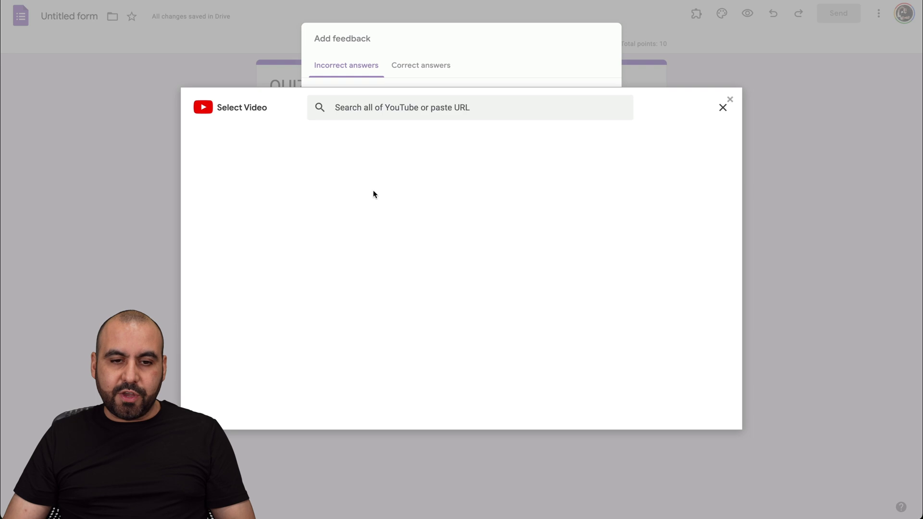
pyautogui.click(388, 111)
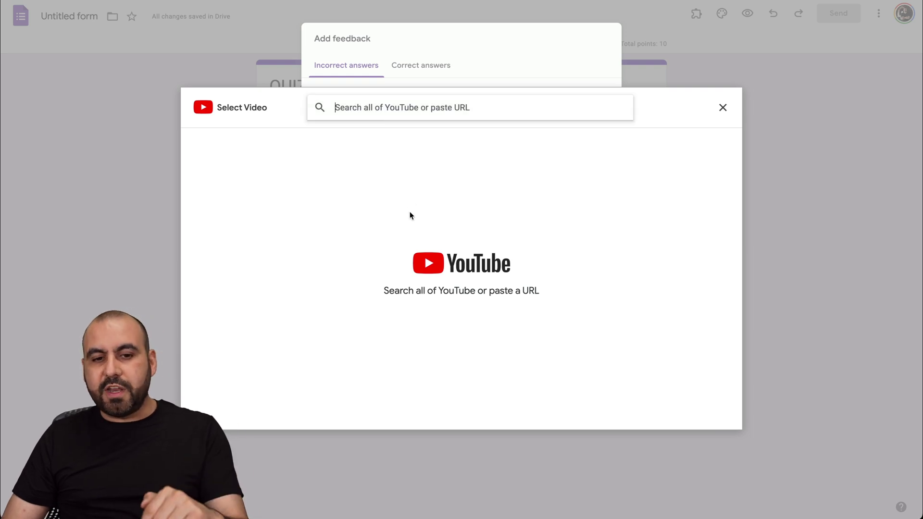
pyautogui.click(722, 107)
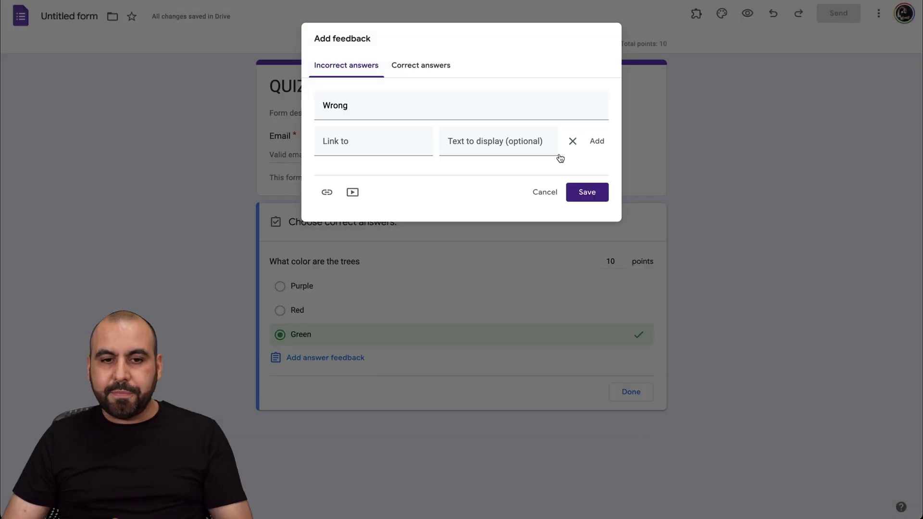
pyautogui.click(423, 67)
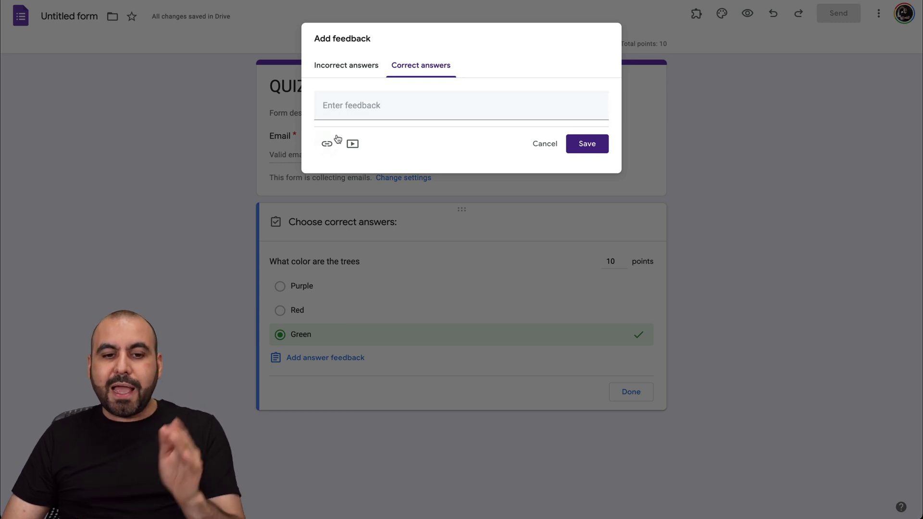
pyautogui.click(549, 144)
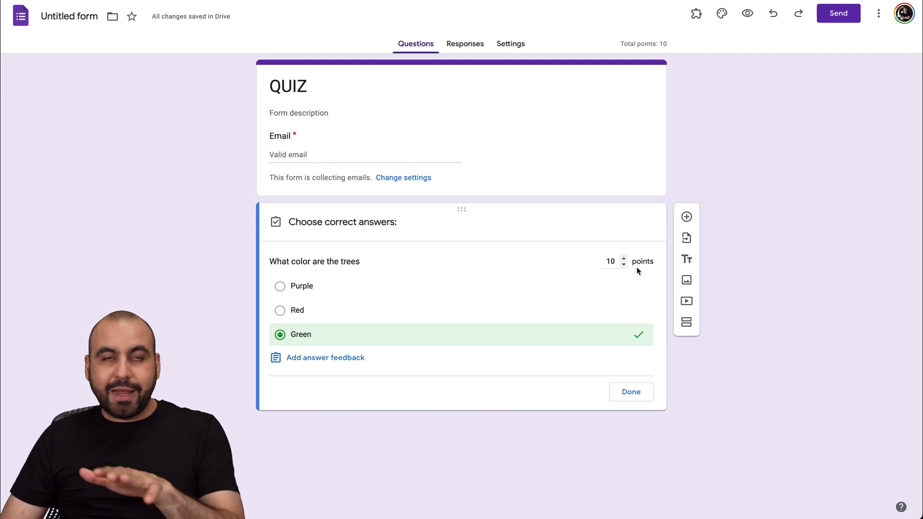
# - Finish the tree question's answer key and add a second question reading "What colors are in the US flag"
pyautogui.click(629, 391)
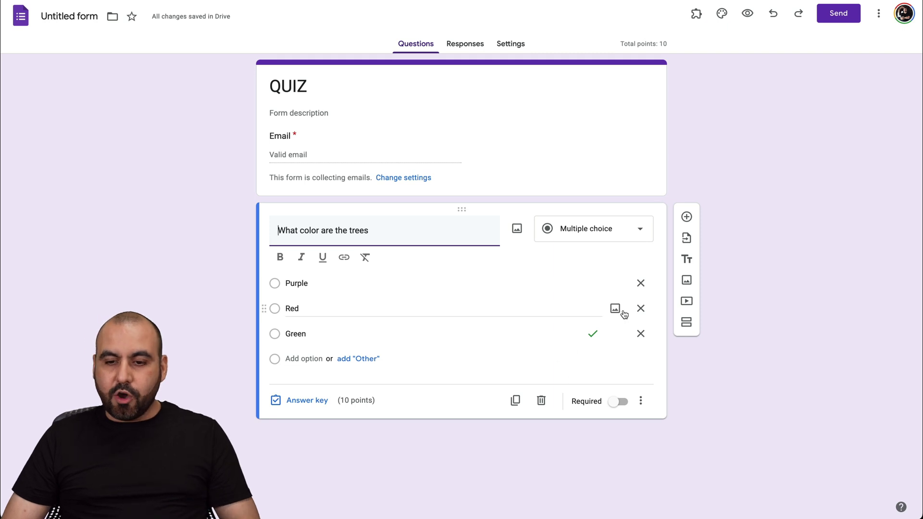
pyautogui.click(686, 217)
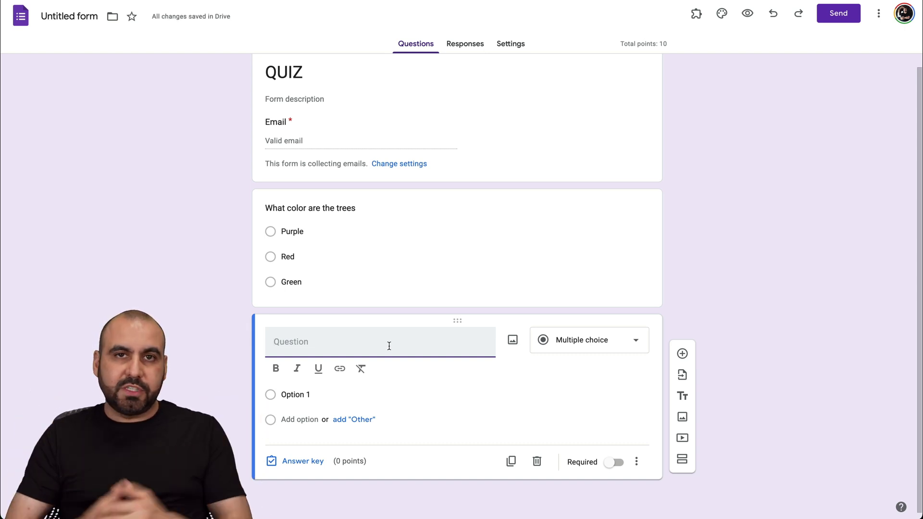
pyautogui.write('What colors are in the US flag')
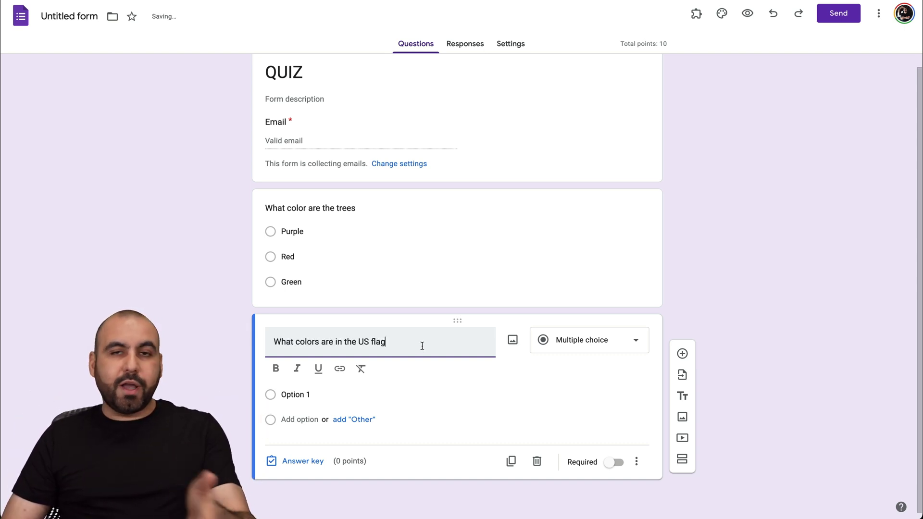
# - Give the flag question the answer options "Red, White, Blue" and "Red, White, Green"
pyautogui.click(332, 391)
pyautogui.write('Red, White')
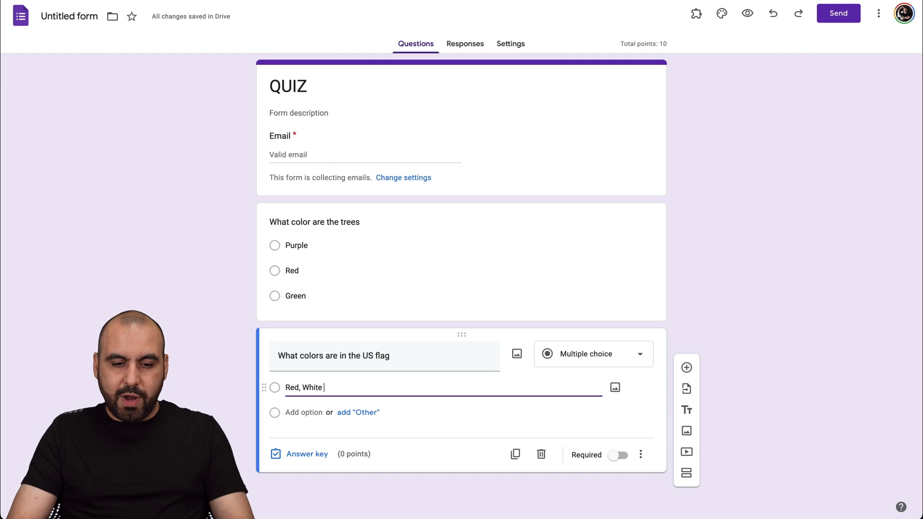
pyautogui.write(', Blue')
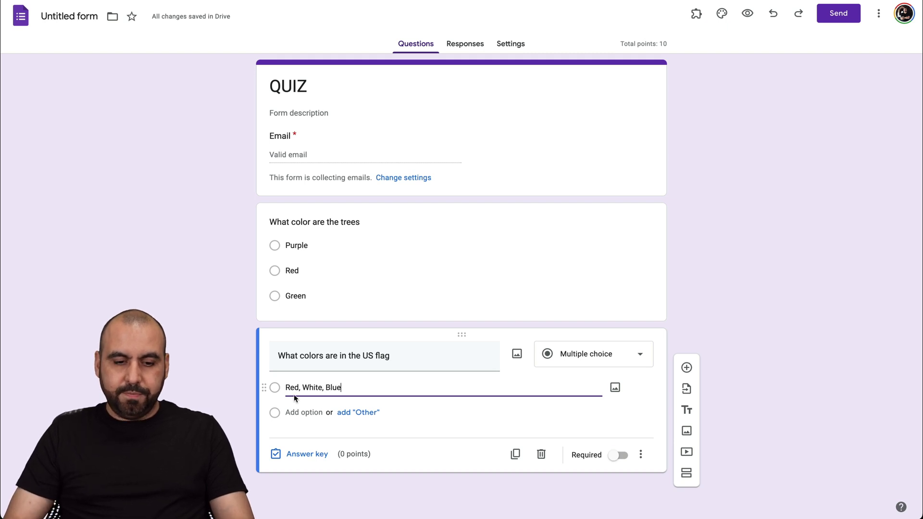
pyautogui.click(303, 412)
pyautogui.write('Re')
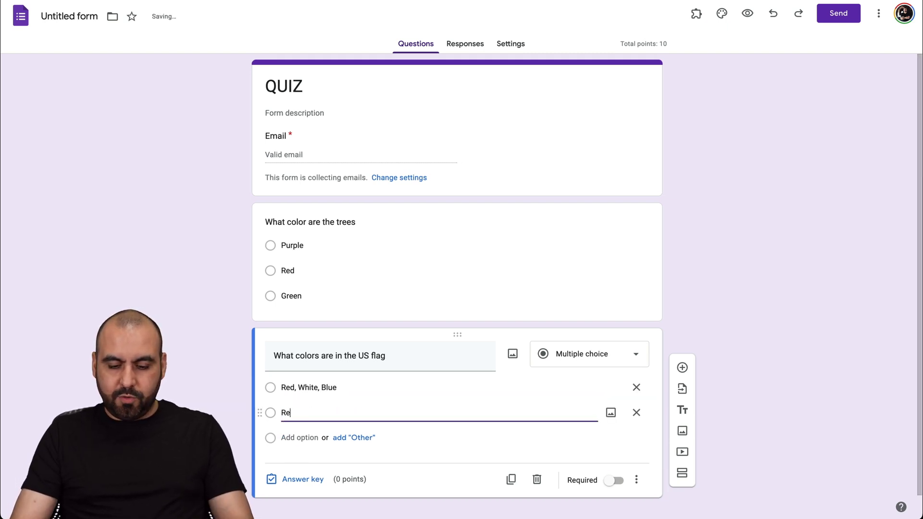
pyautogui.write('d, White, Green')
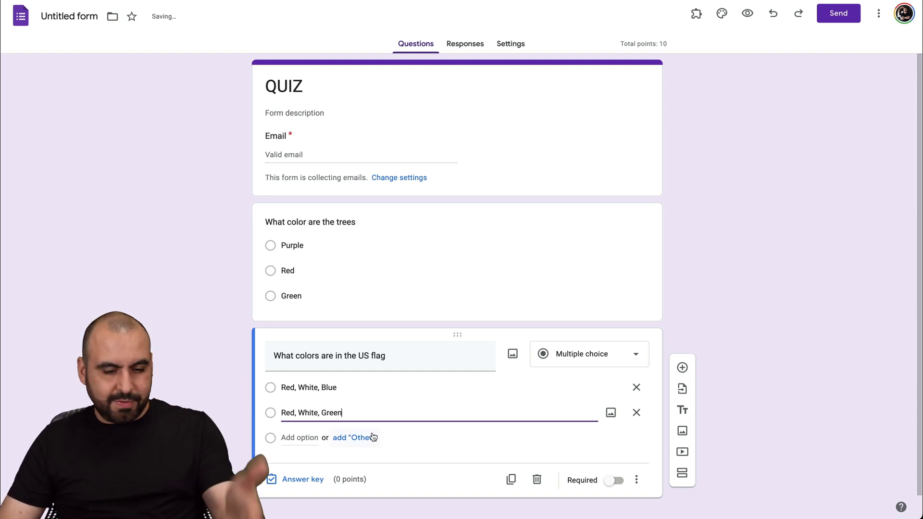
# - Mark "Red, White, Blue" as the flag question's correct answer and make the question worth 1 point
pyautogui.scroll(-1, 423, 412)
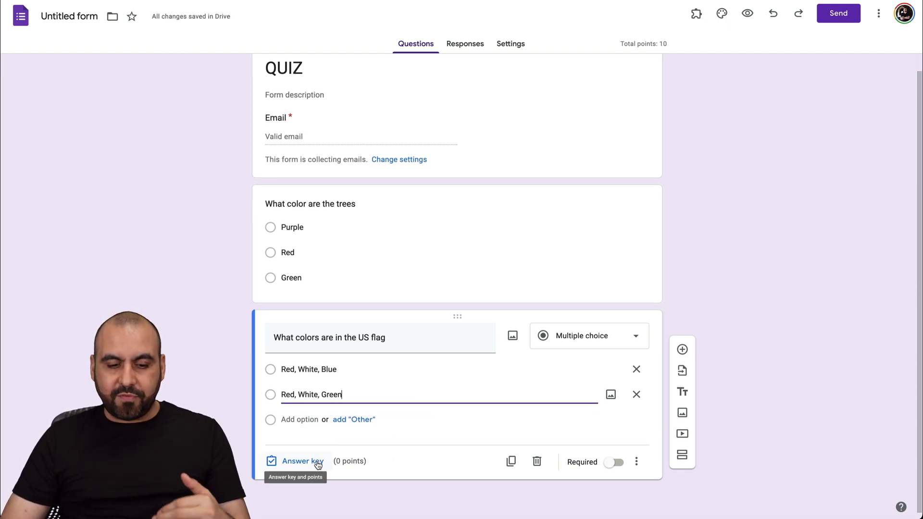
pyautogui.click(300, 461)
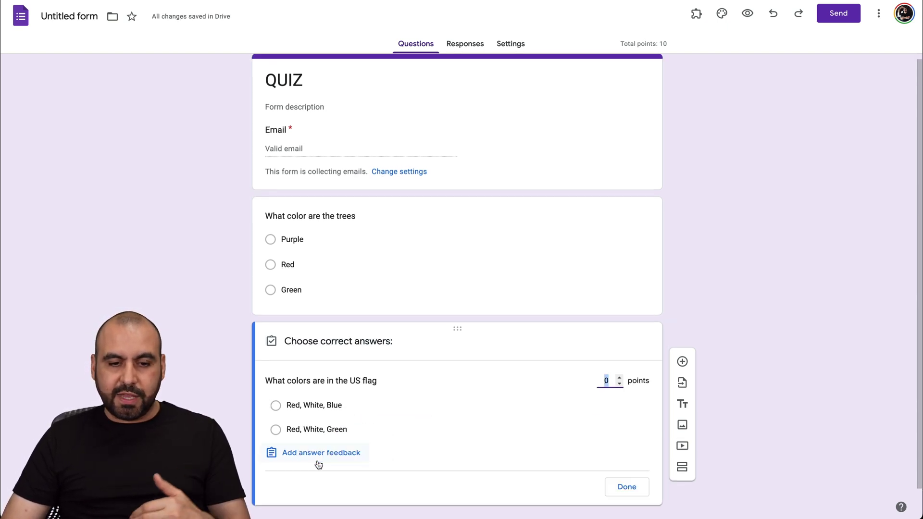
pyautogui.click(275, 405)
pyautogui.click(604, 380)
pyautogui.write('1')
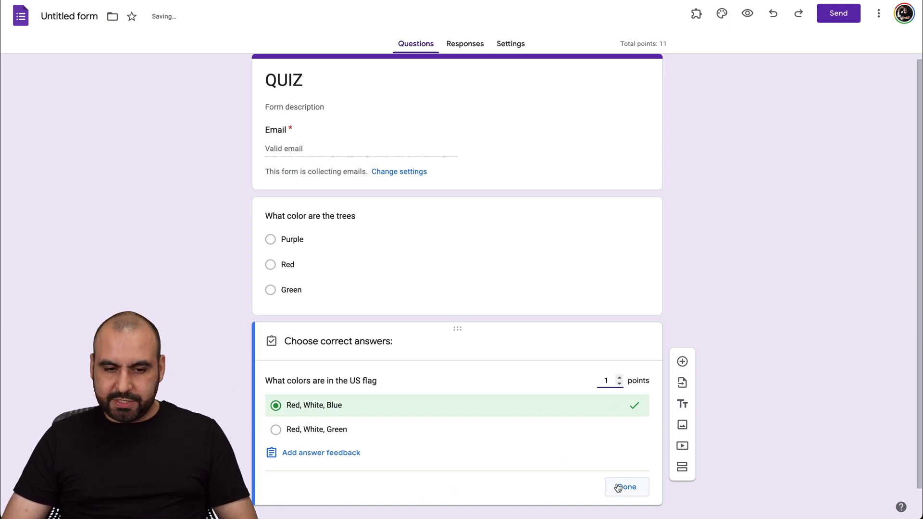
pyautogui.click(618, 487)
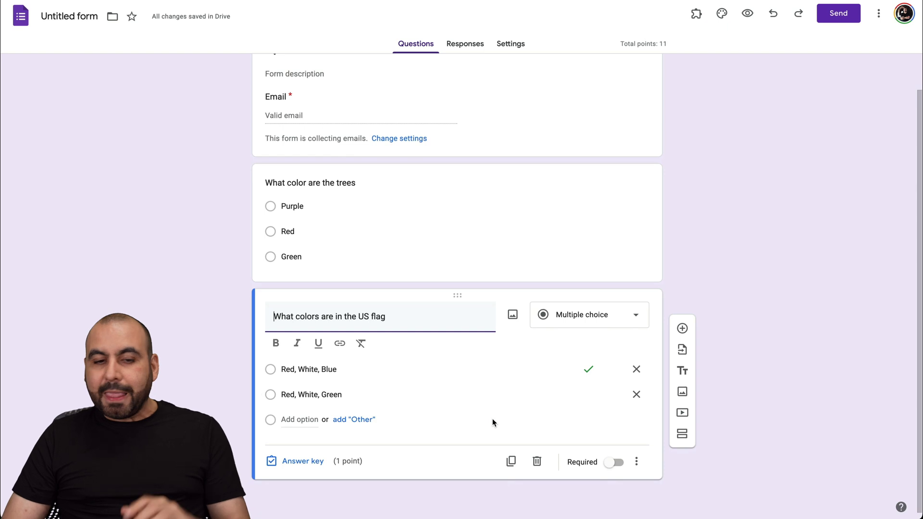
# - Preview the quiz as respondents see it and check the points shown for the tree question
pyautogui.scroll(1, 474, 411)
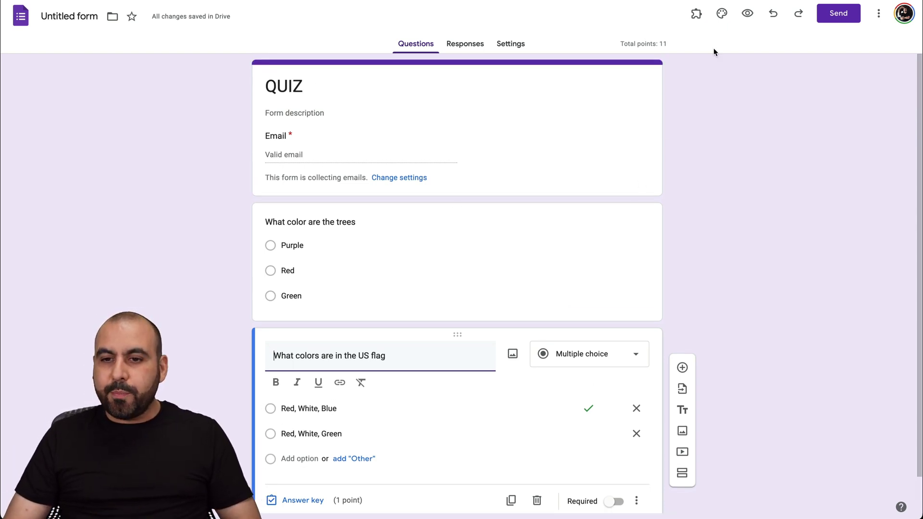
pyautogui.click(746, 16)
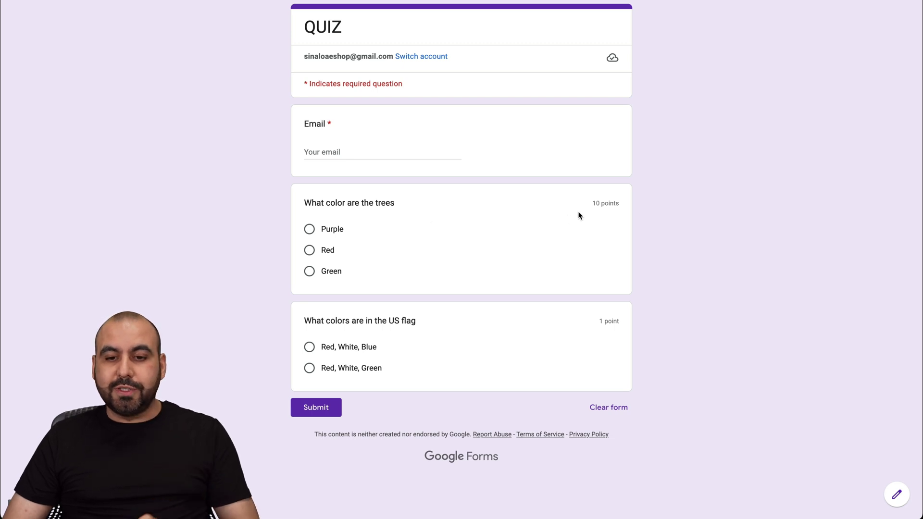
pyautogui.moveTo(619, 203); pyautogui.dragTo(593, 208)
pyautogui.click(593, 209)
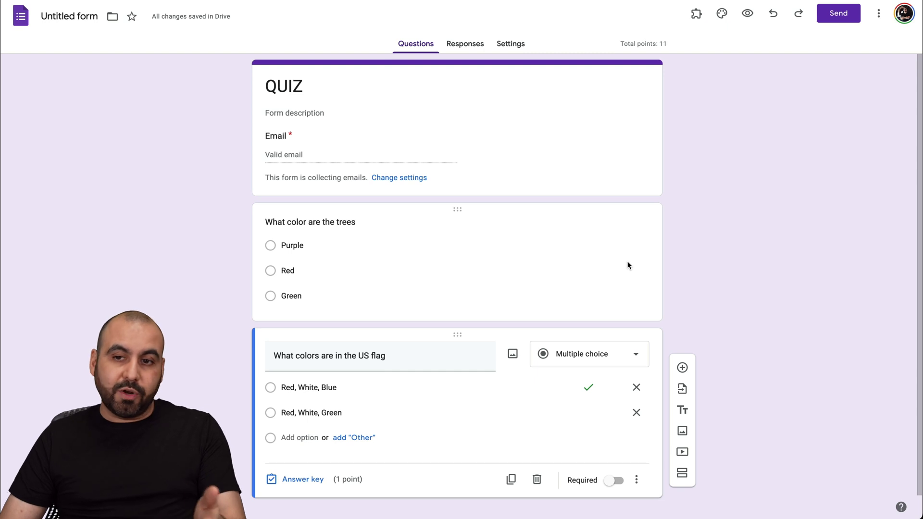
# - Get the quiz's share link, open the form as a respondent, and fill in the respondent's email
pyautogui.click(822, 14)
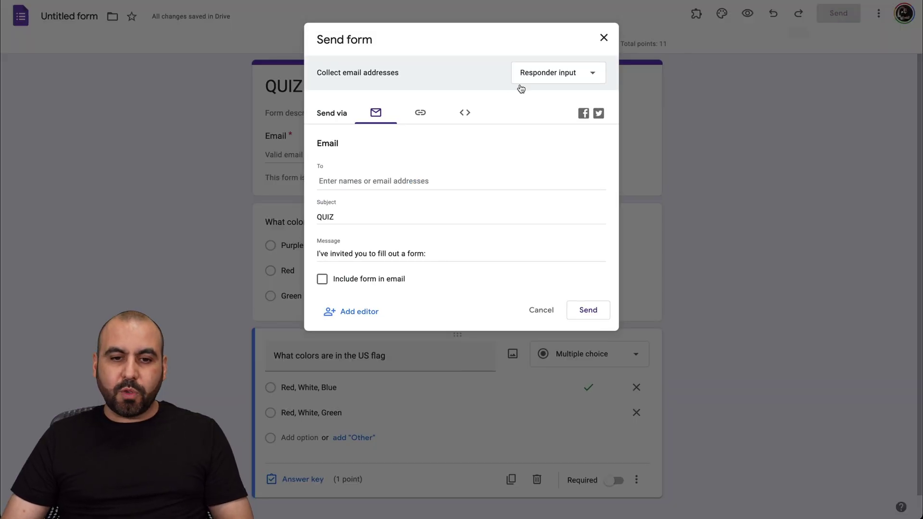
pyautogui.click(420, 115)
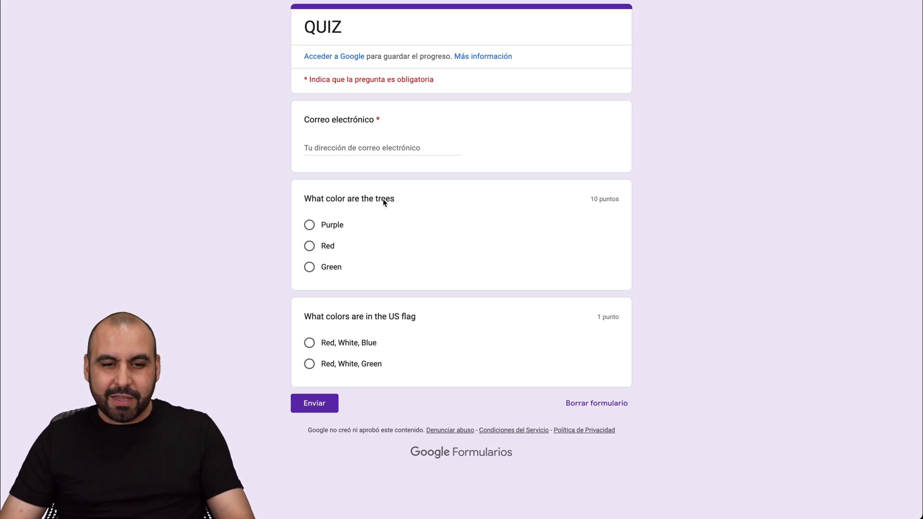
pyautogui.click(355, 149)
pyautogui.write('test@te')
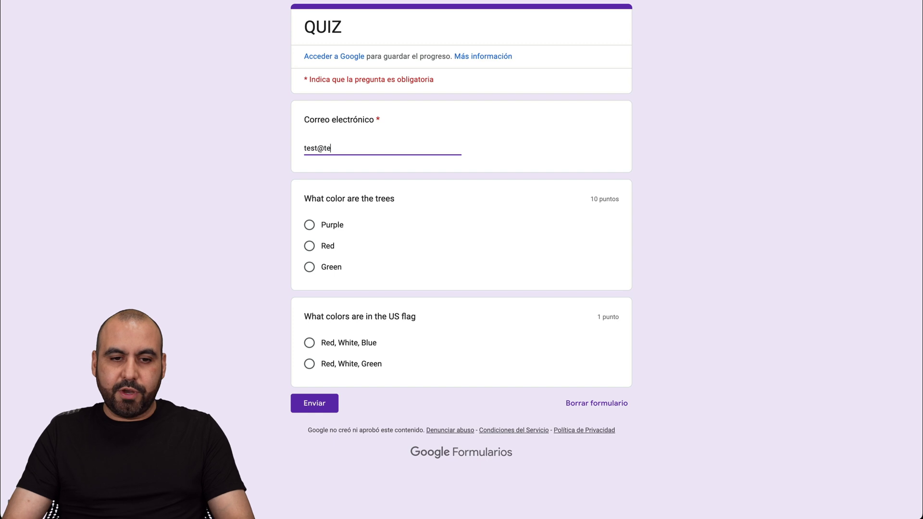
pyautogui.write('st.com')
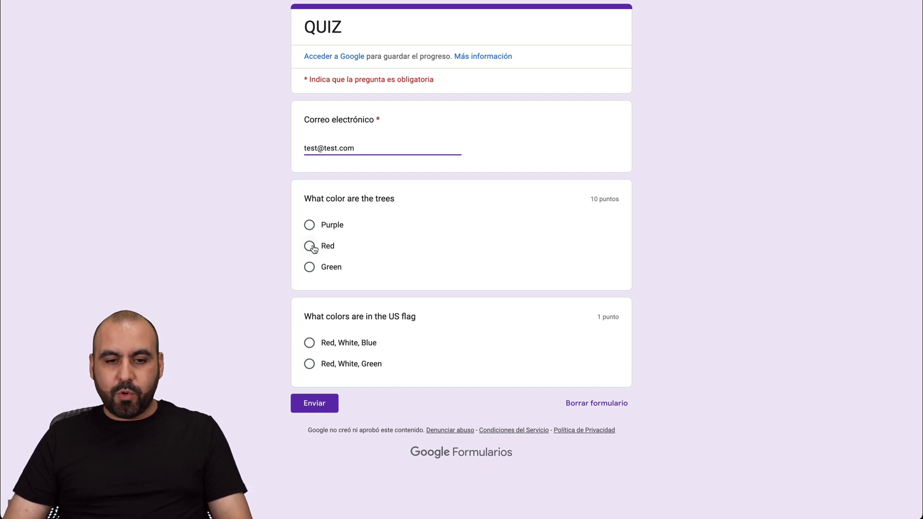
# - Answer the tree question with "Green" and the flag question with "Red, White, Green", then submit the quiz and view the score
pyautogui.click(310, 267)
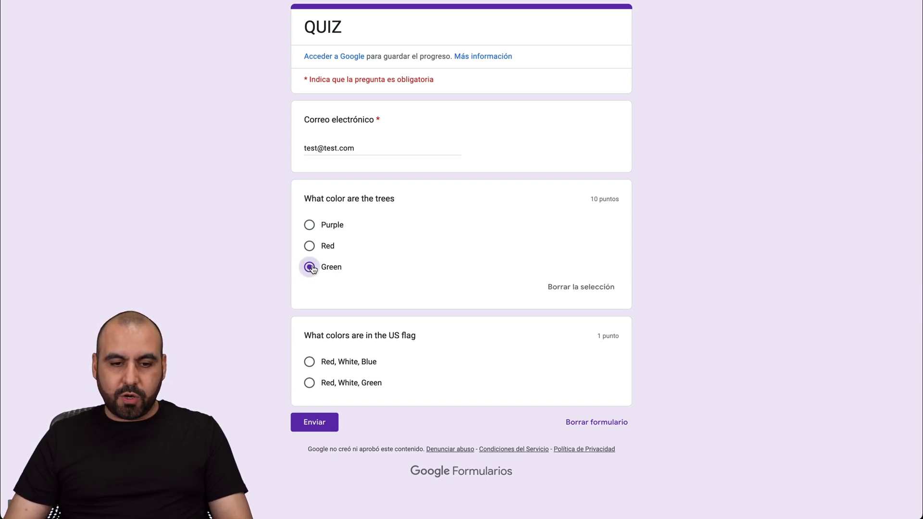
pyautogui.click(309, 362)
pyautogui.click(307, 384)
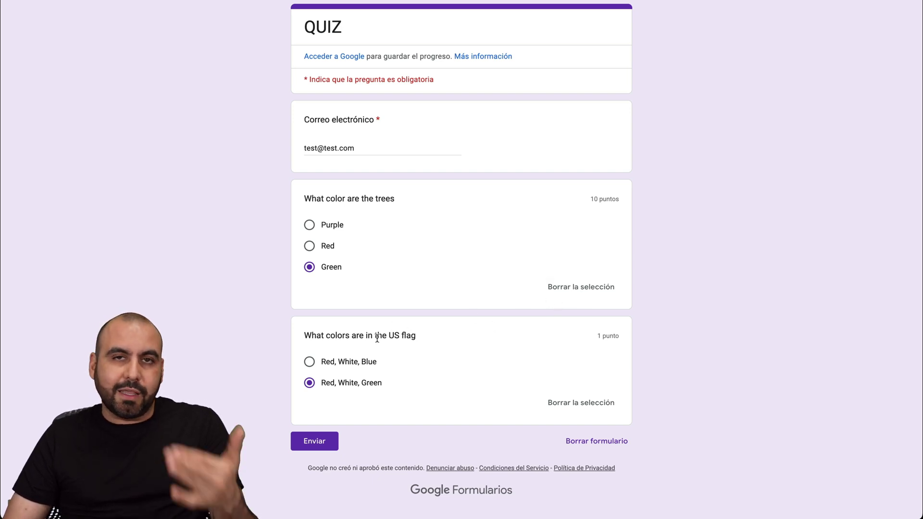
pyautogui.click(321, 442)
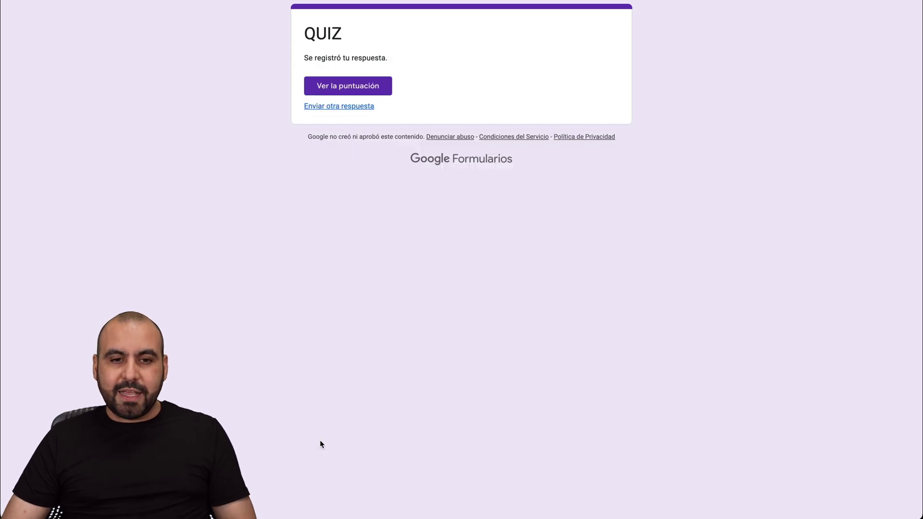
pyautogui.click(364, 86)
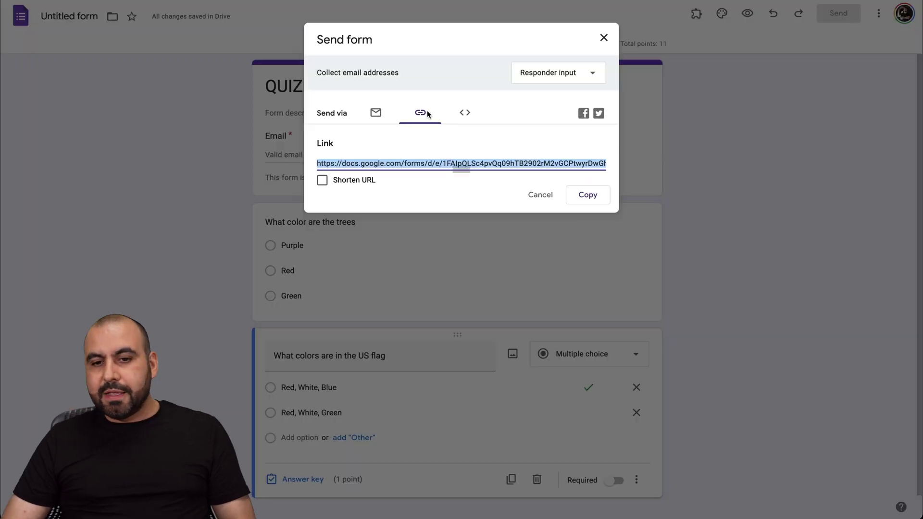
# - Return to the form editor and make the tree question required
pyautogui.click(602, 37)
pyautogui.click(515, 271)
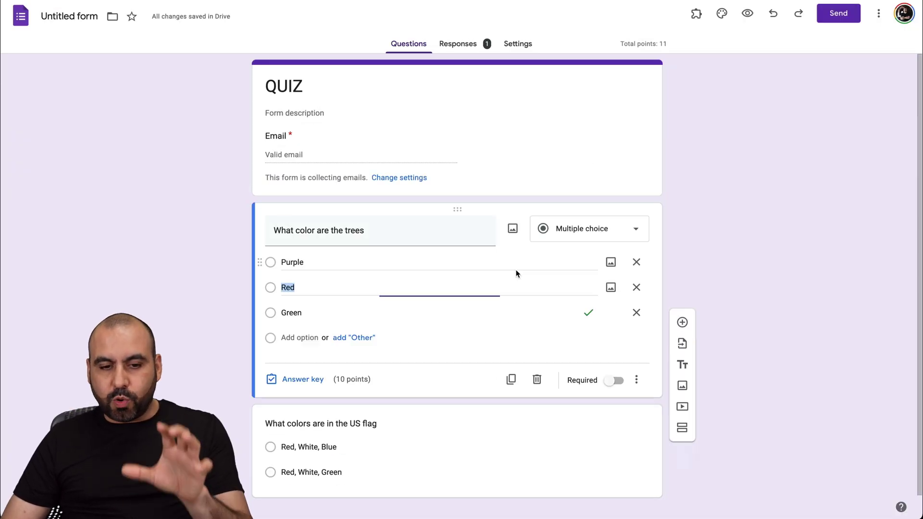
pyautogui.click(615, 382)
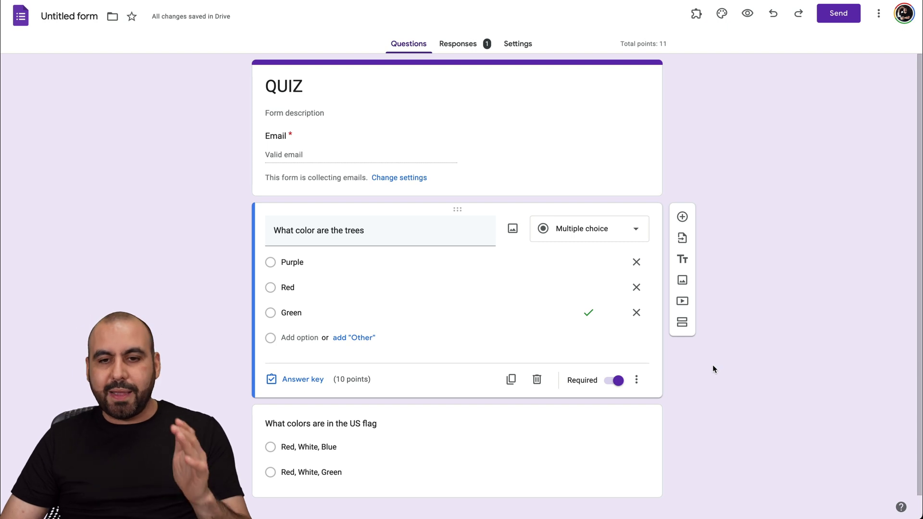
# - Look at the form's theme options and the email and HTML embed options for sending the quiz
pyautogui.click(721, 15)
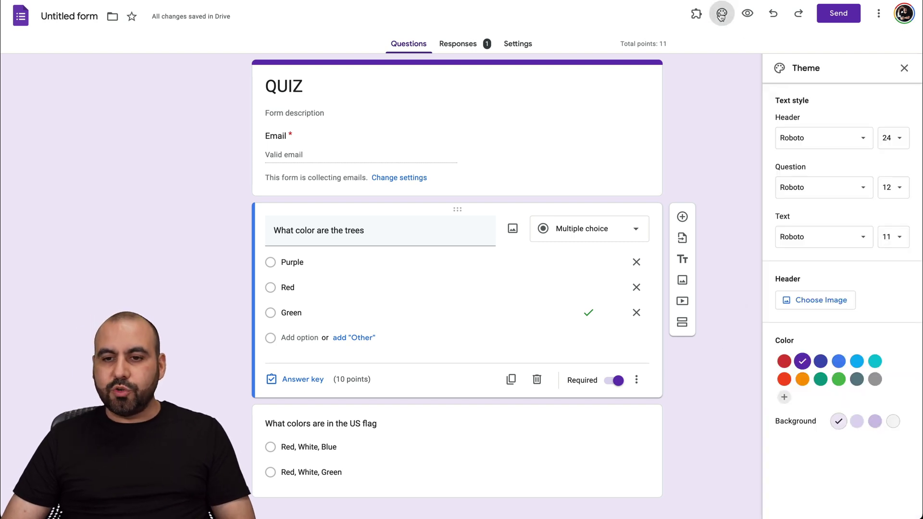
pyautogui.click(903, 70)
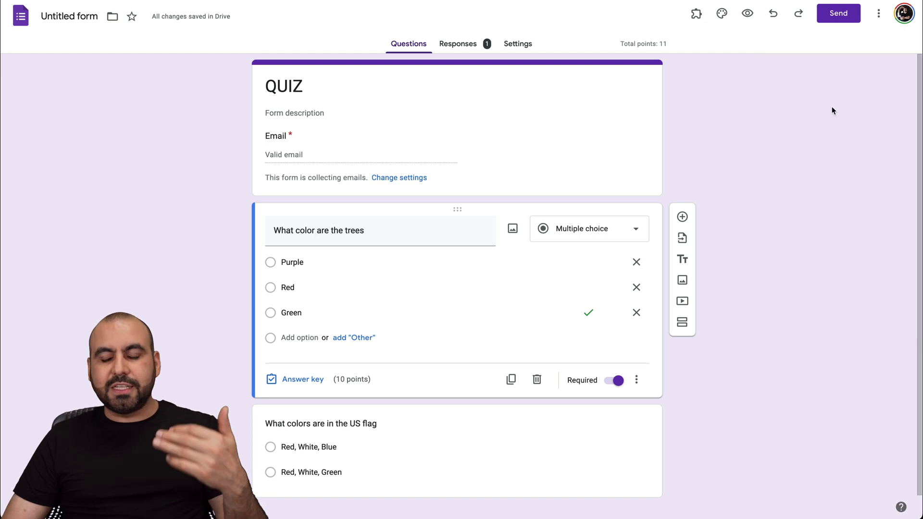
pyautogui.click(839, 14)
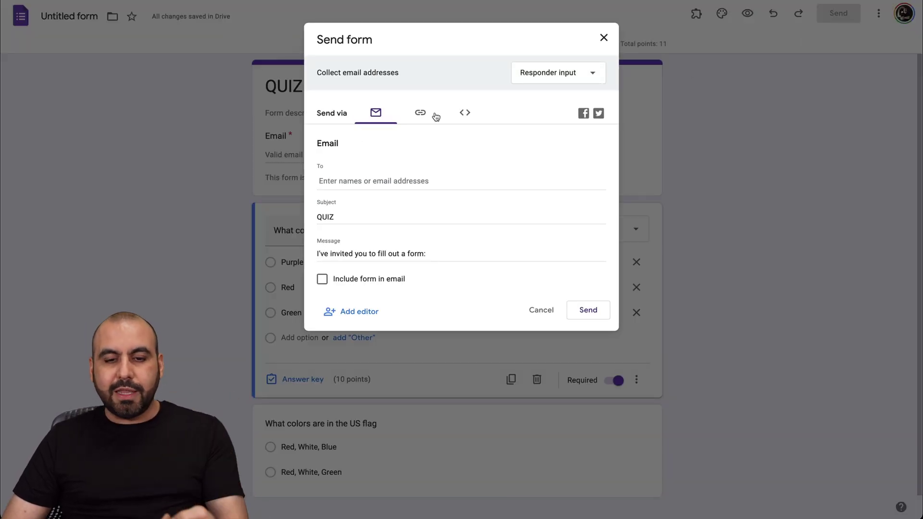
pyautogui.click(466, 113)
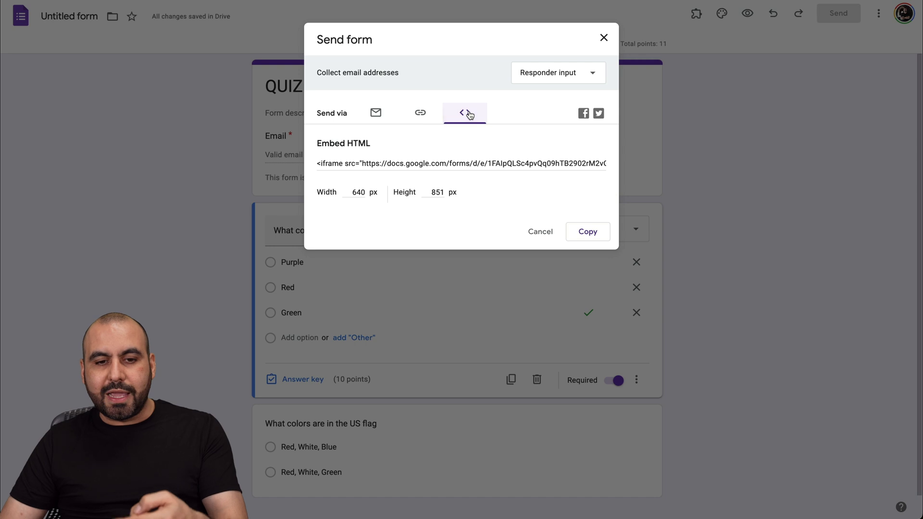
pyautogui.click(375, 112)
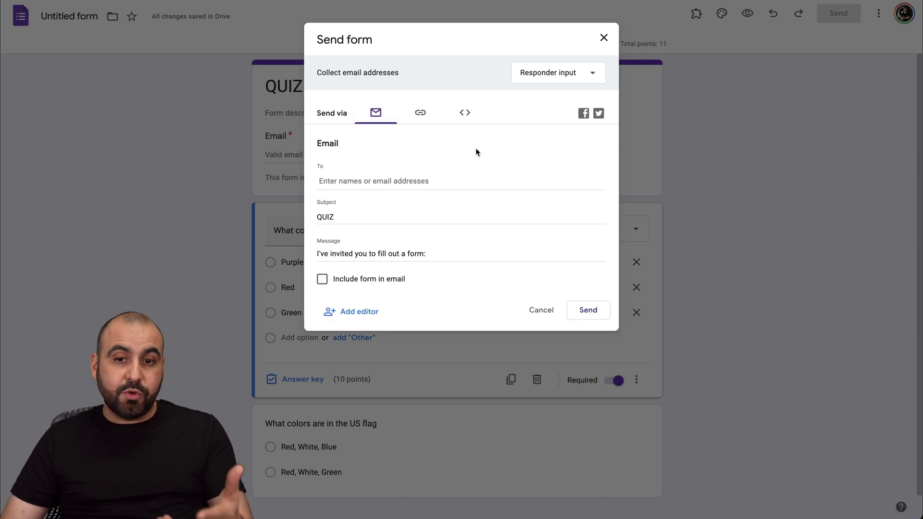
pyautogui.click(603, 37)
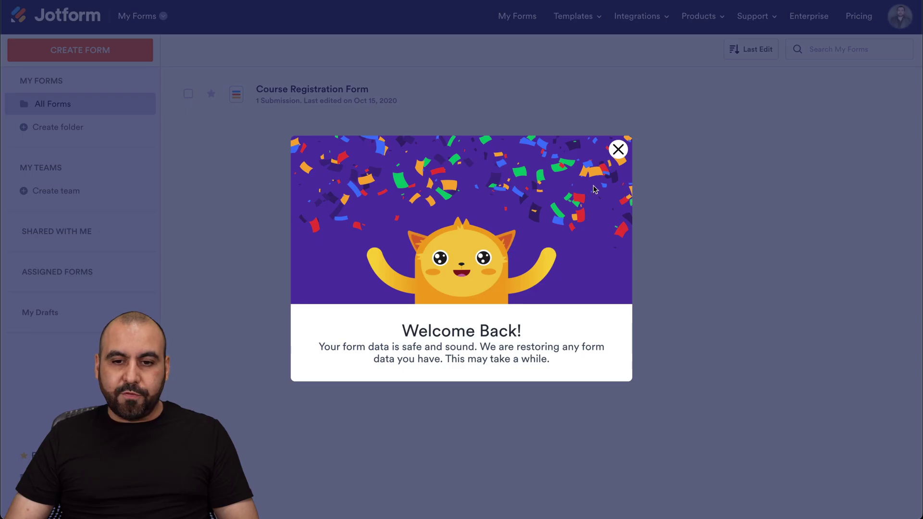
# - Switch to Jotform, start a new form from a template, and search the templates for "quiz"
pyautogui.click(618, 149)
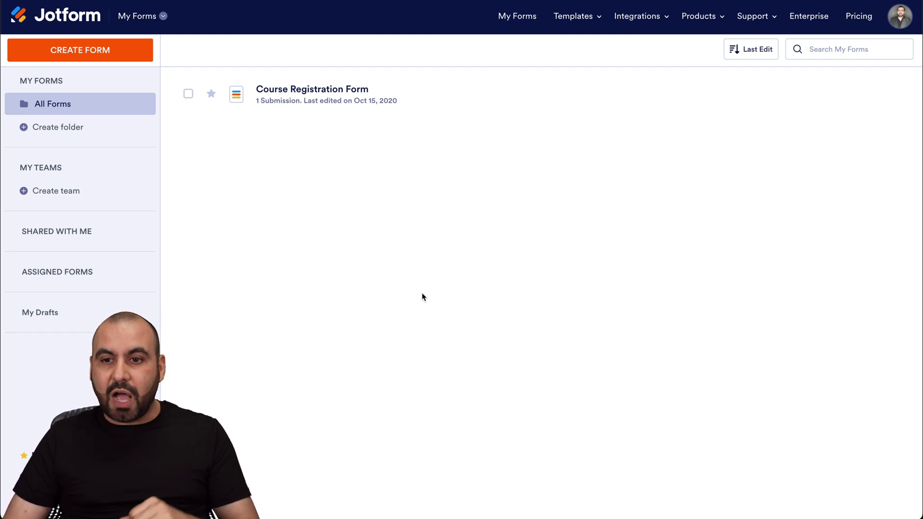
pyautogui.click(93, 48)
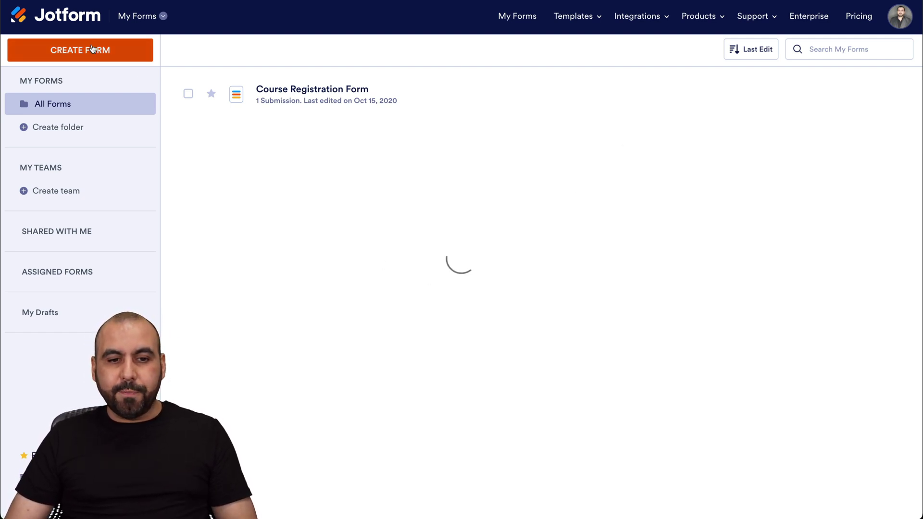
pyautogui.click(379, 174)
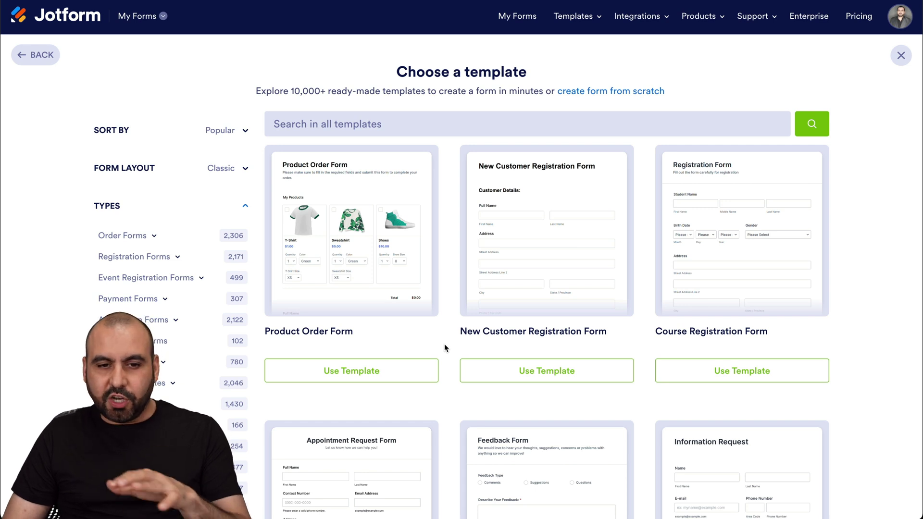
pyautogui.click(380, 123)
pyautogui.write('qui')
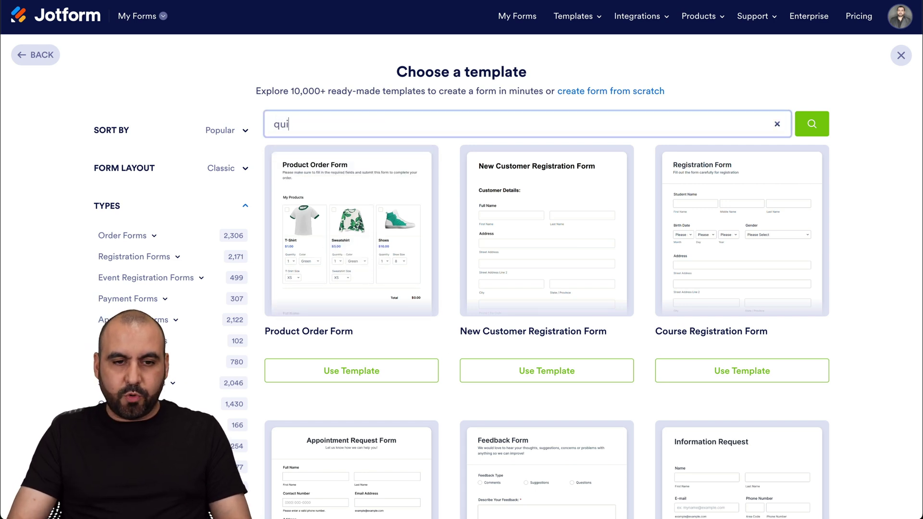
pyautogui.write('z')
pyautogui.press('Return')
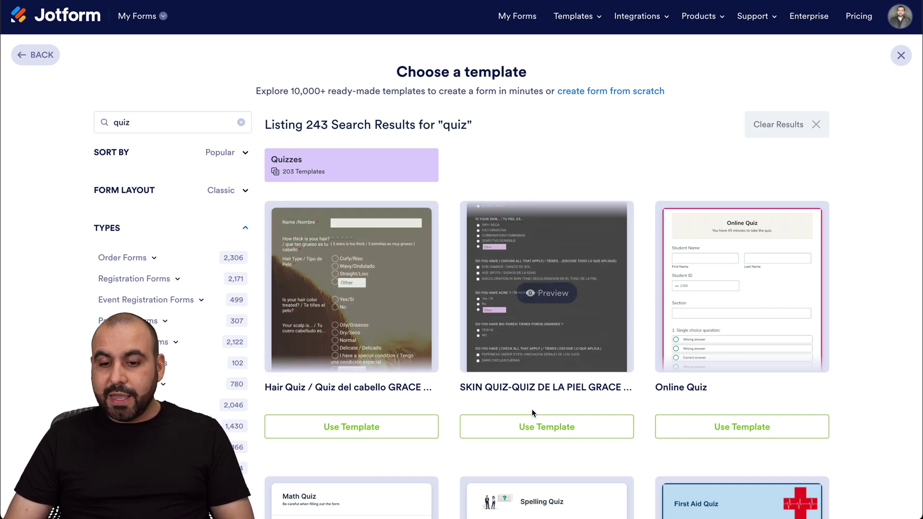
# - Preview the Online Quiz template and create the form from it
pyautogui.scroll(-1, 532, 412)
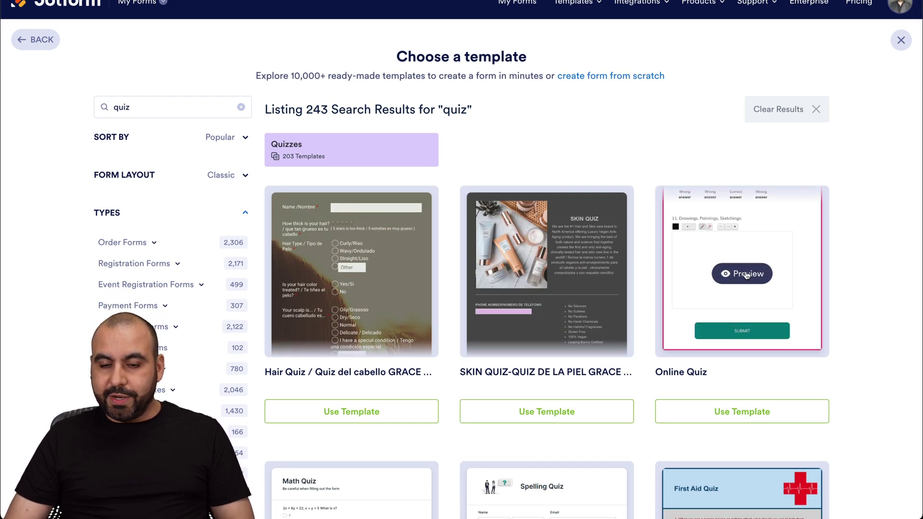
pyautogui.click(746, 274)
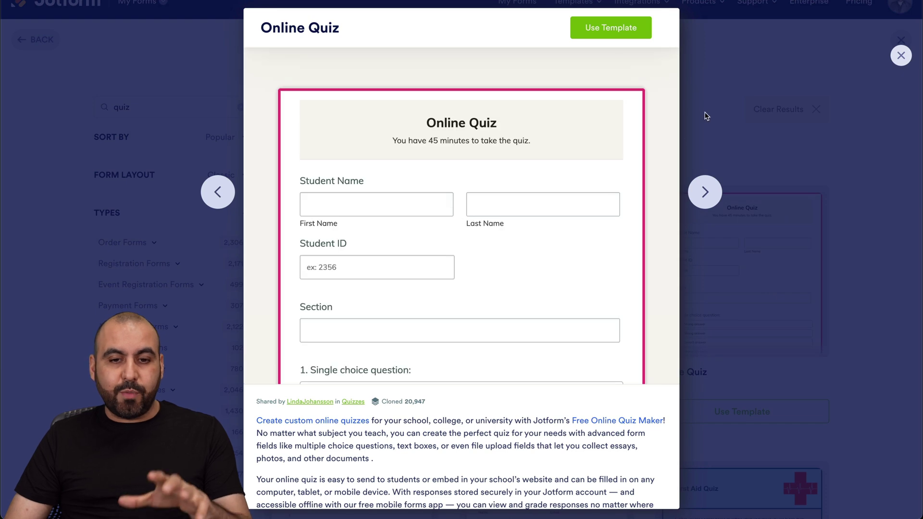
pyautogui.scroll(-8, 466, 273)
pyautogui.click(359, 258)
pyautogui.click(360, 288)
pyautogui.click(745, 283)
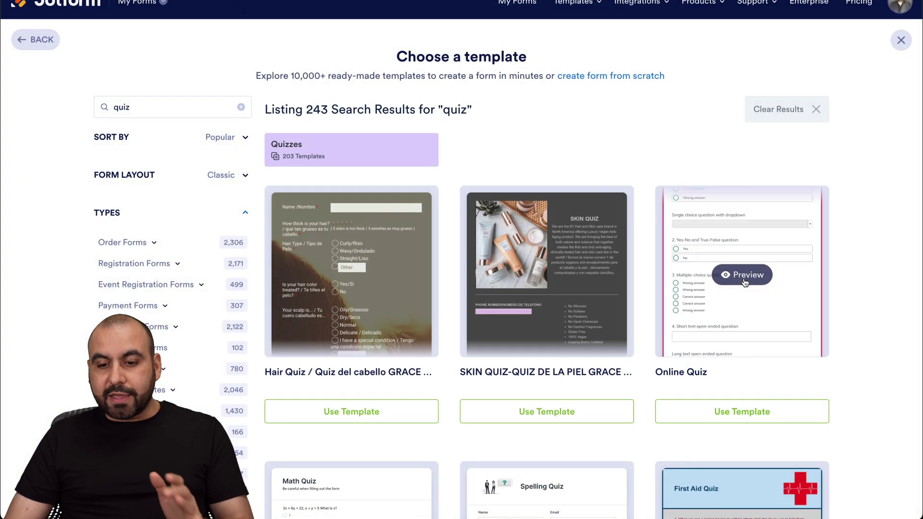
pyautogui.click(742, 414)
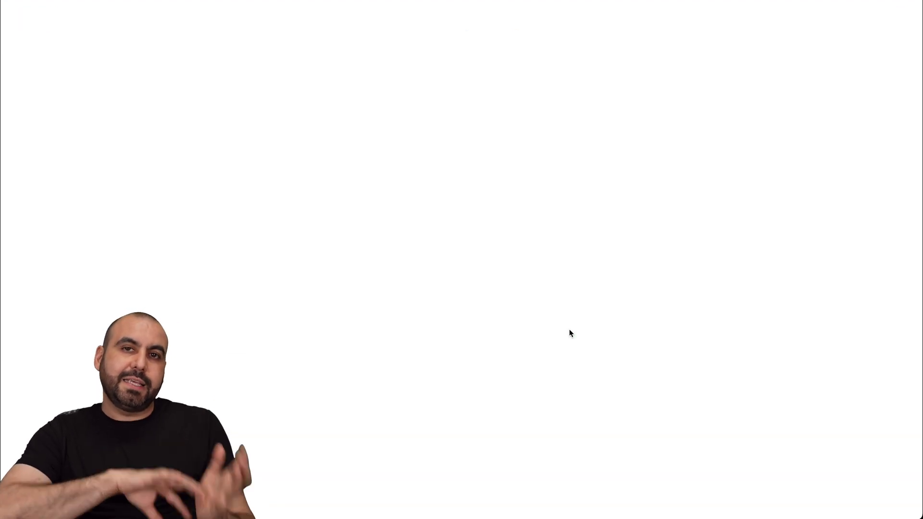
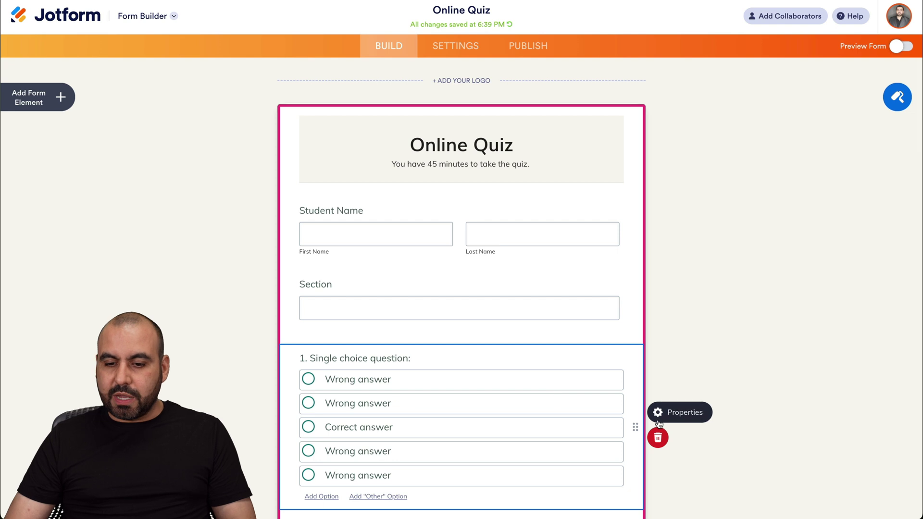
# - Examine the general, options, surveying and advanced properties of the first single choice question, and close its properties
pyautogui.click(658, 413)
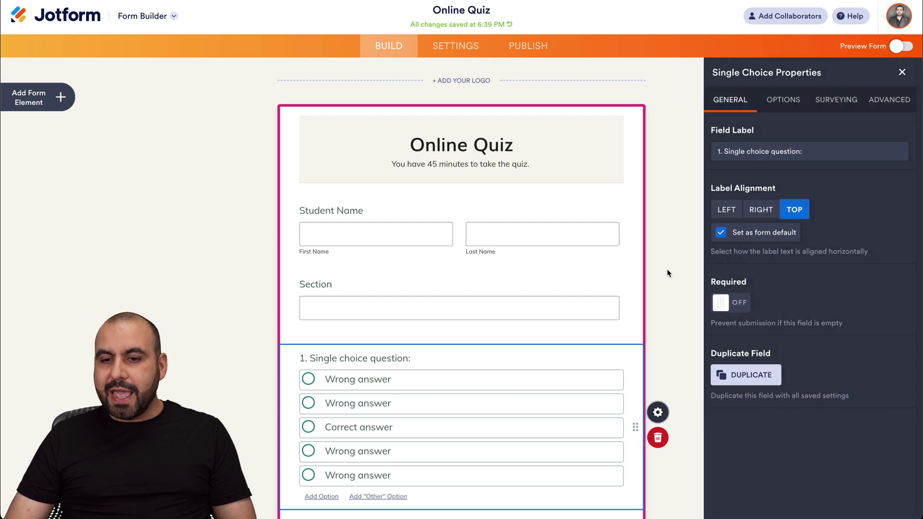
pyautogui.click(788, 104)
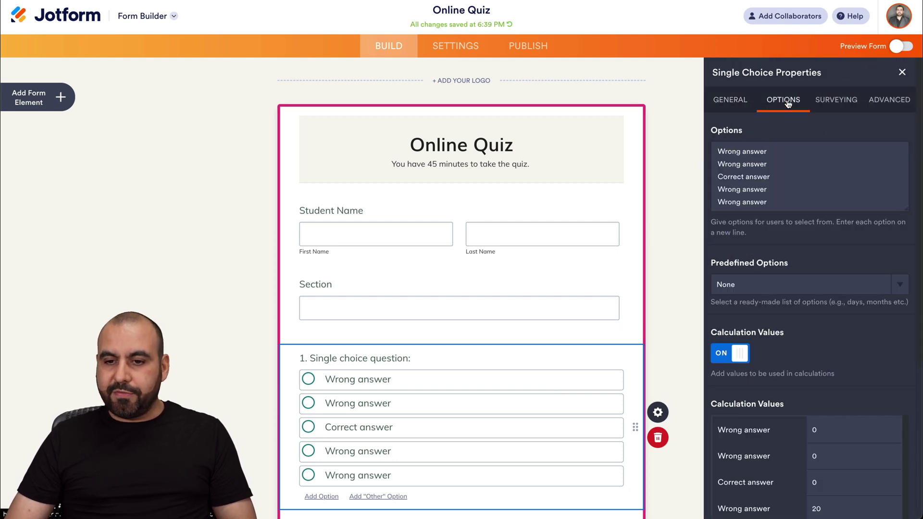
pyautogui.click(827, 103)
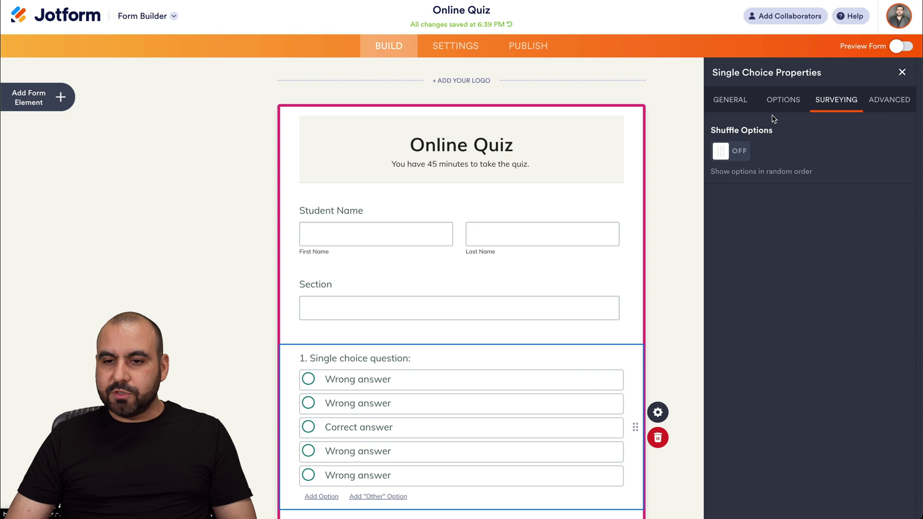
pyautogui.click(888, 98)
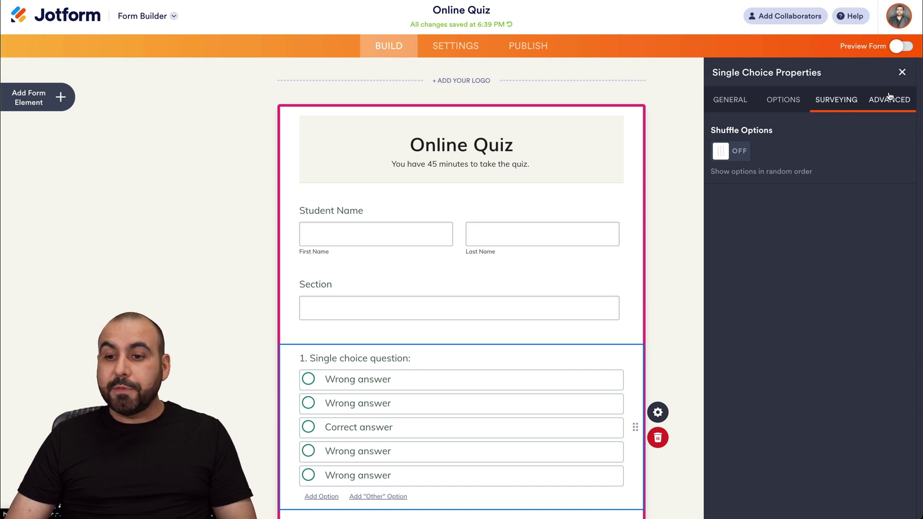
pyautogui.click(677, 247)
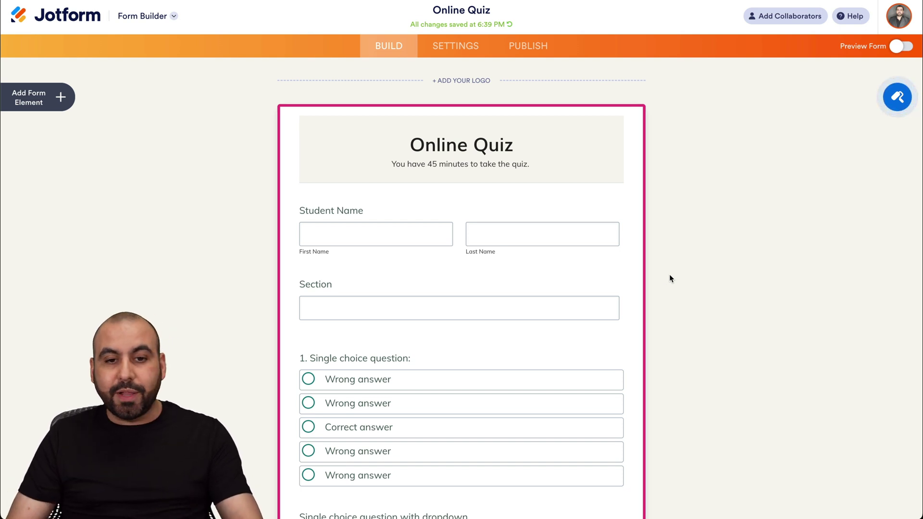
# - Review the form's conditional logic settings and the message condition for a total point below 50, and return to the conditions list
pyautogui.click(452, 49)
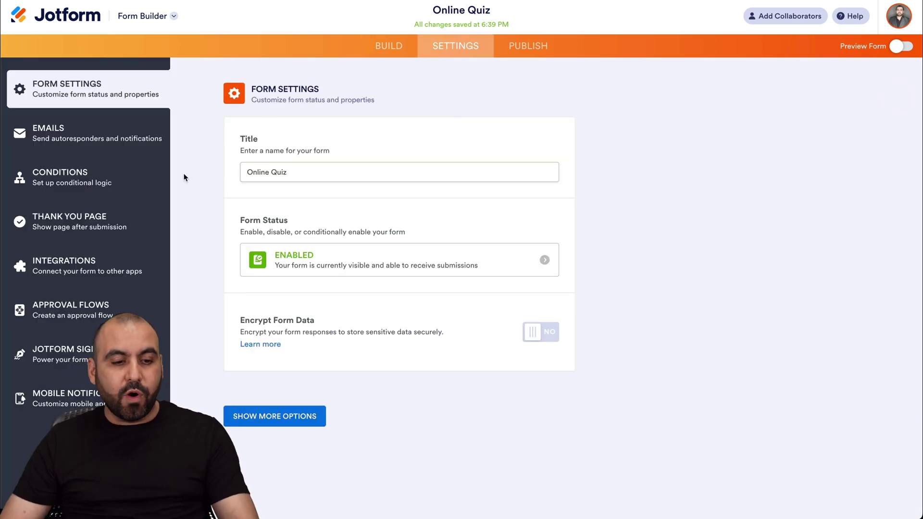
pyautogui.click(91, 182)
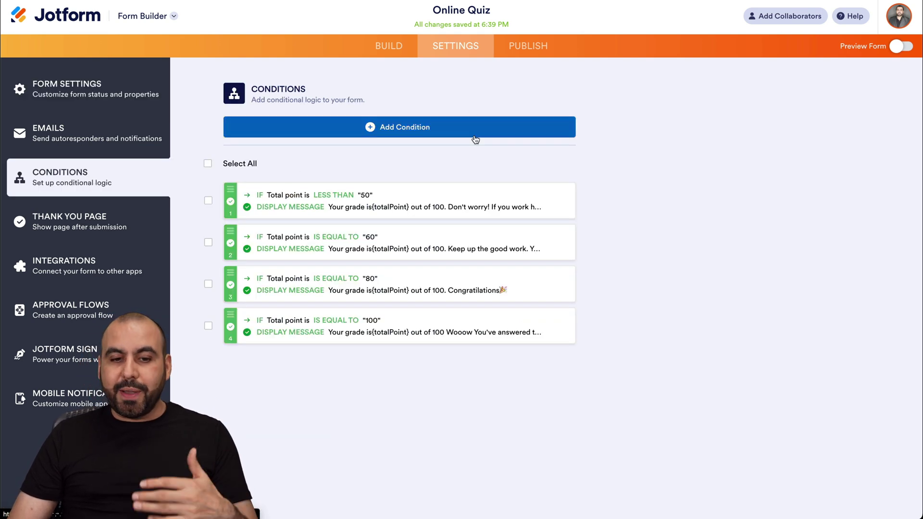
pyautogui.moveTo(440, 185)
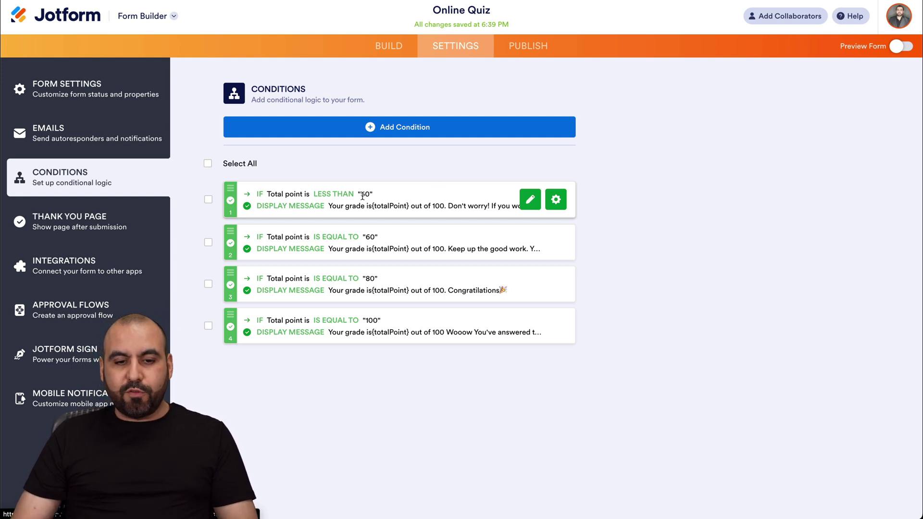
pyautogui.click(530, 199)
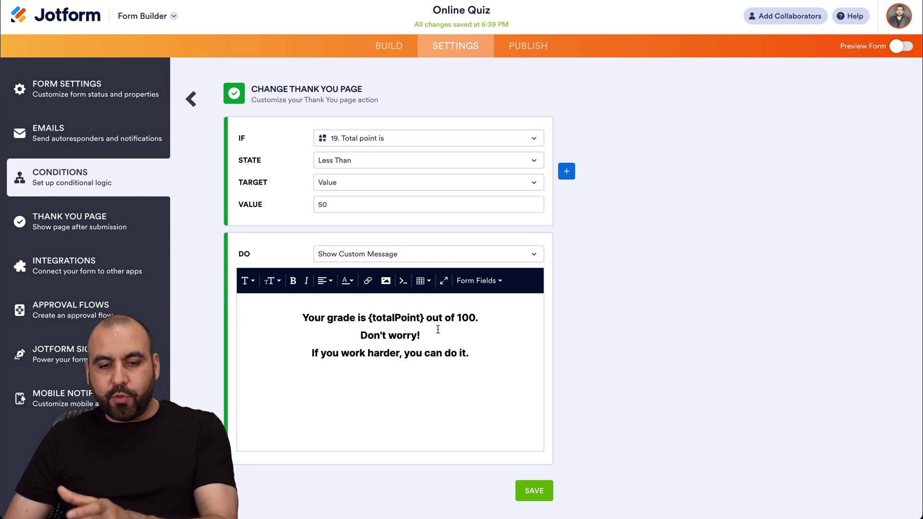
pyautogui.click(191, 99)
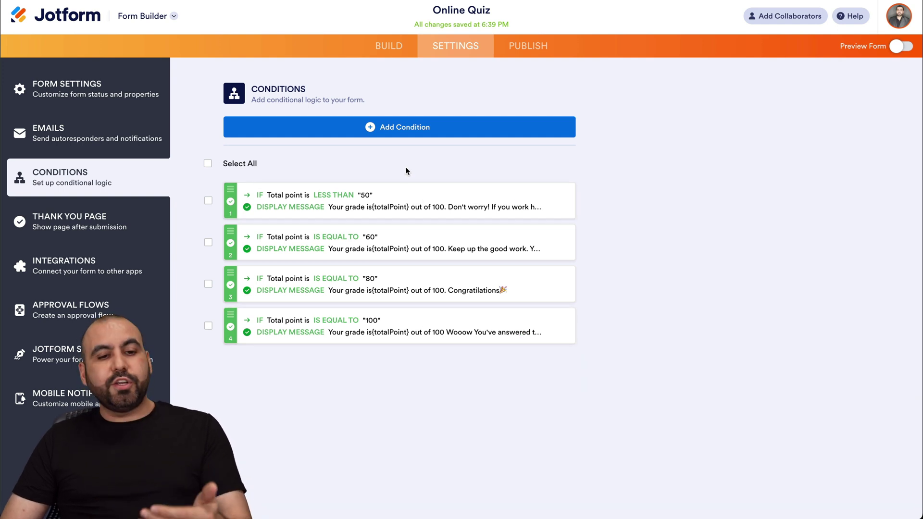
# - Look over the quiz questions in the form builder, check the publishing and sharing options, and preview the form
pyautogui.click(399, 45)
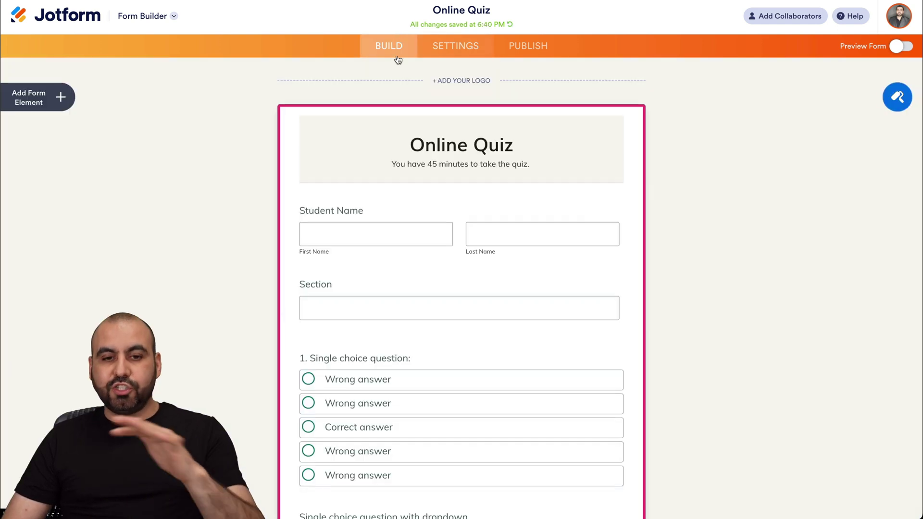
pyautogui.scroll(-5, 429, 284)
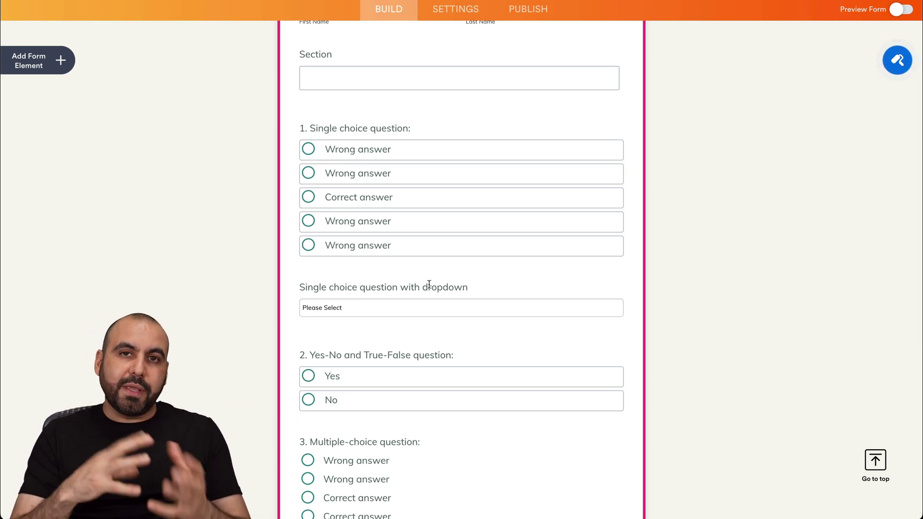
pyautogui.scroll(6, 429, 284)
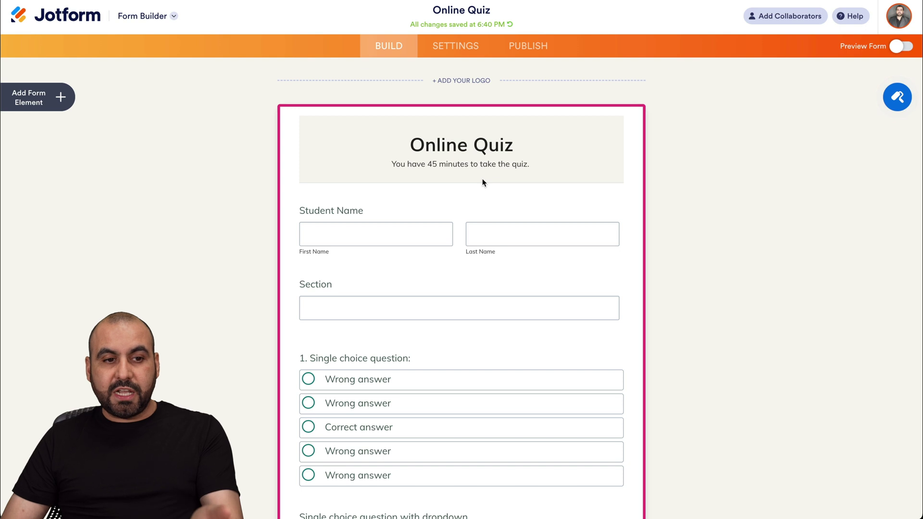
pyautogui.click(532, 48)
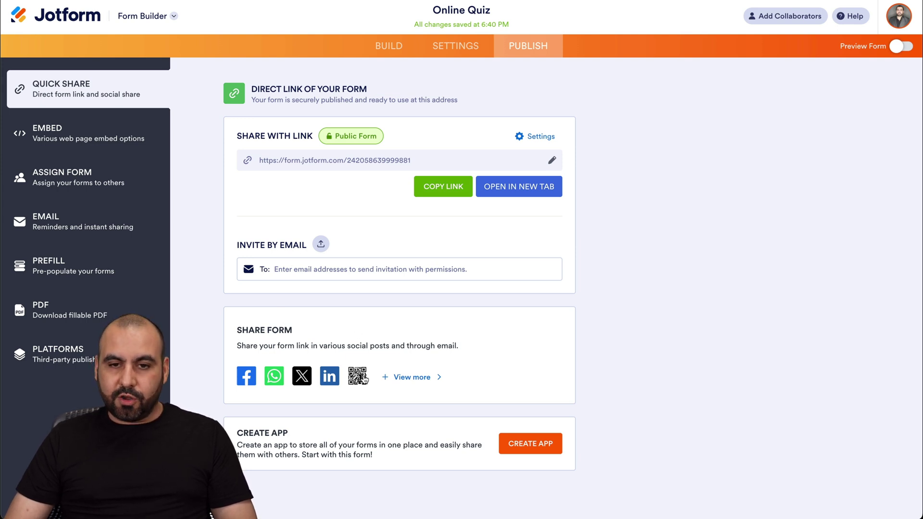
pyautogui.click(395, 48)
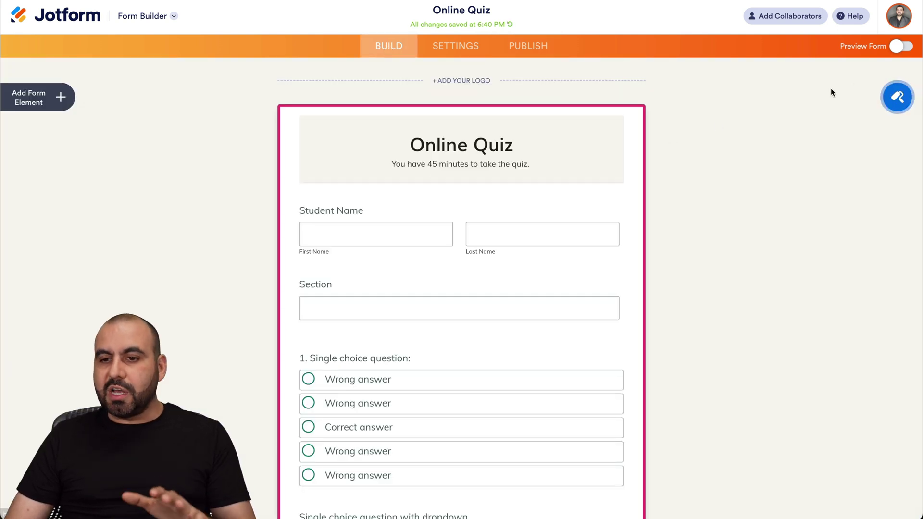
pyautogui.click(896, 46)
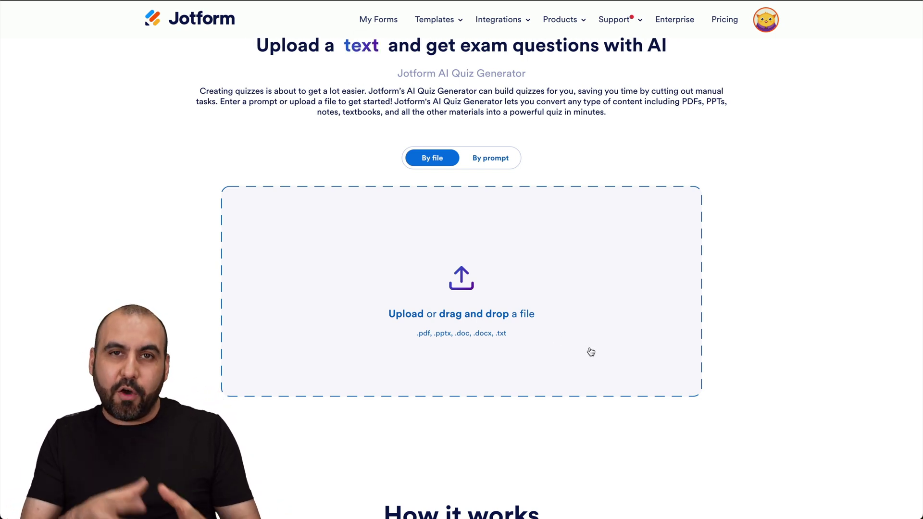
# - In the AI Quiz Generator, prompt for a well-rounded, challenging high school biology exam assessing foundational knowledge and higher-order thinking skills, and continue to the quiz setup
pyautogui.click(499, 158)
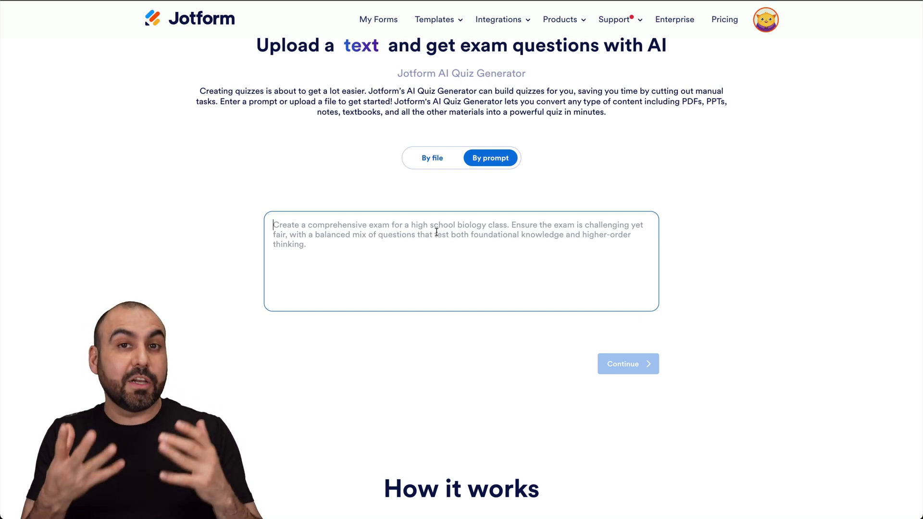
pyautogui.write('Design a well-rounded and challenging biology exam for high school students. The exam should include a balanced mix of questions that assess both foundational knowledge and higher-order thinking skills. Ensure that the questions cover key concepts, encourage critical thinking, and are fair yet rigorous for students at this level.')
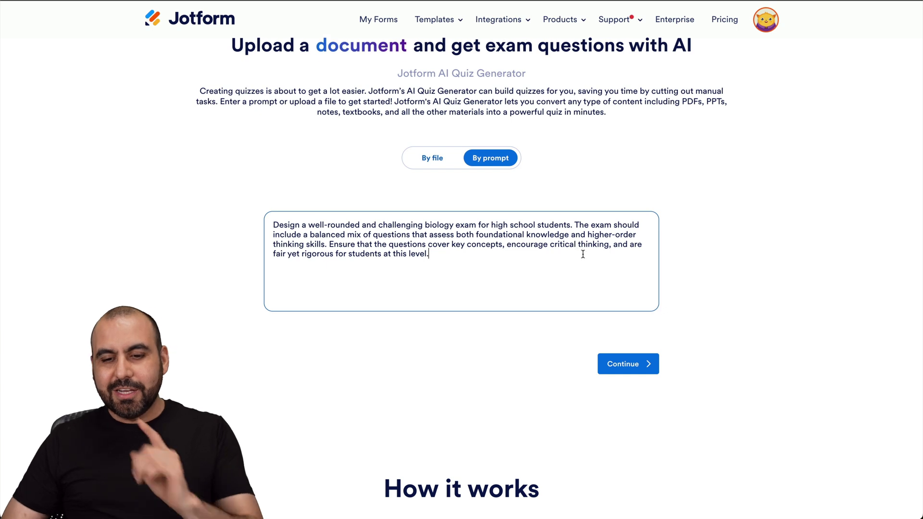
pyautogui.click(628, 361)
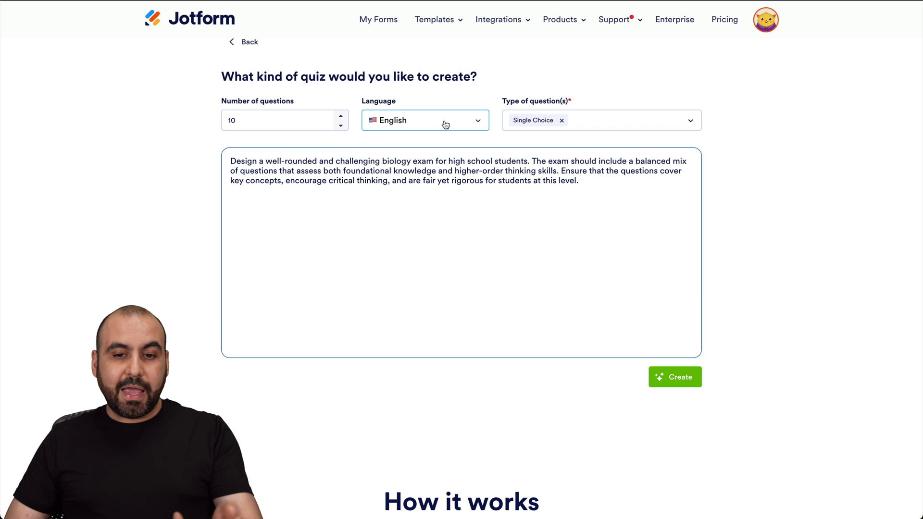
# - Add Multiple Choice and Yes or No to the question types and create the quiz
pyautogui.click(596, 120)
pyautogui.click(564, 146)
pyautogui.click(566, 186)
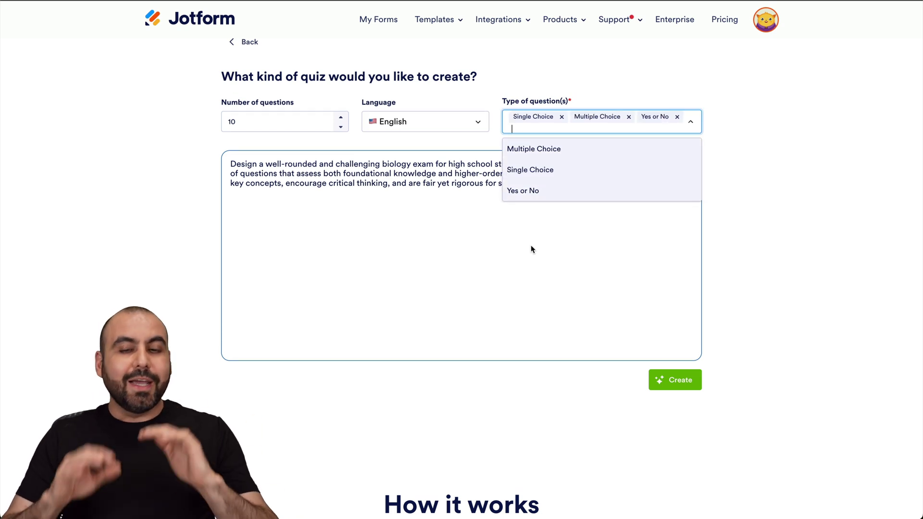
pyautogui.click(691, 126)
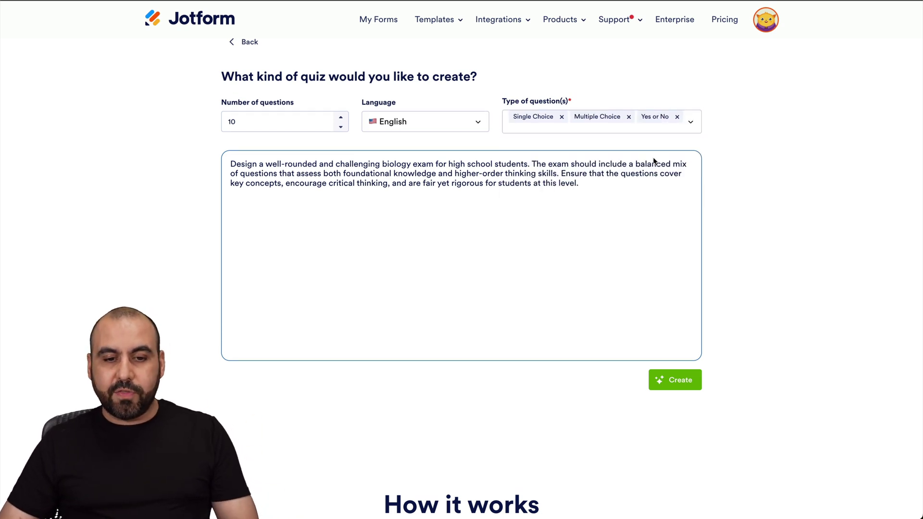
pyautogui.click(678, 382)
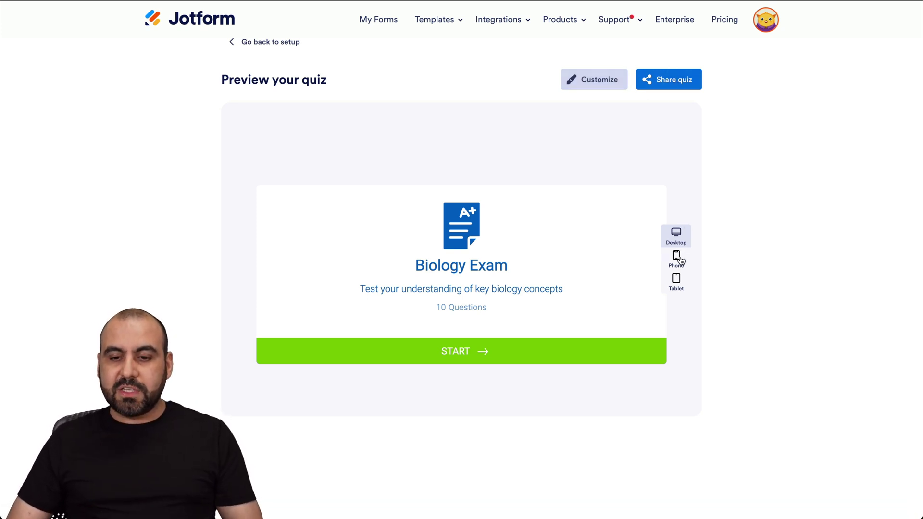
# - Start the Biology Exam preview and answer the first four questions, choosing Mitochondria for energy production and Yes for photosynthesis occurring in the mitochondria
pyautogui.click(488, 350)
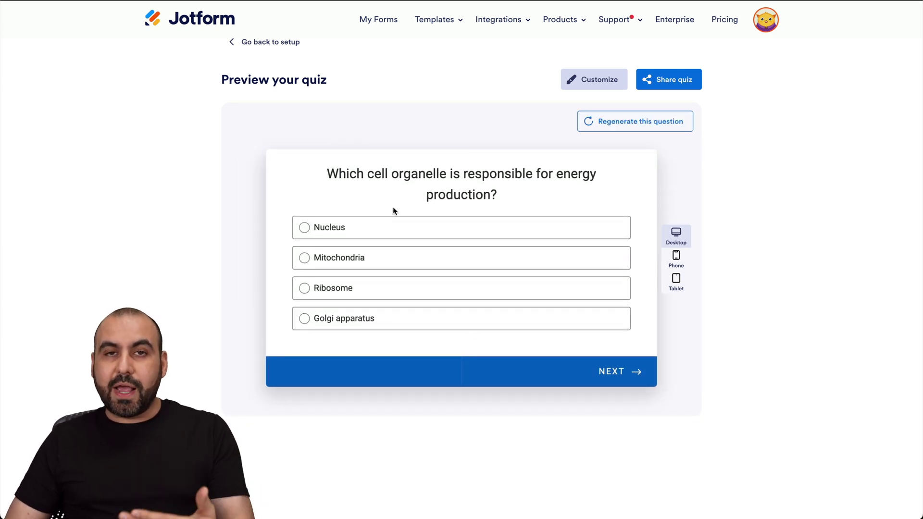
pyautogui.click(353, 256)
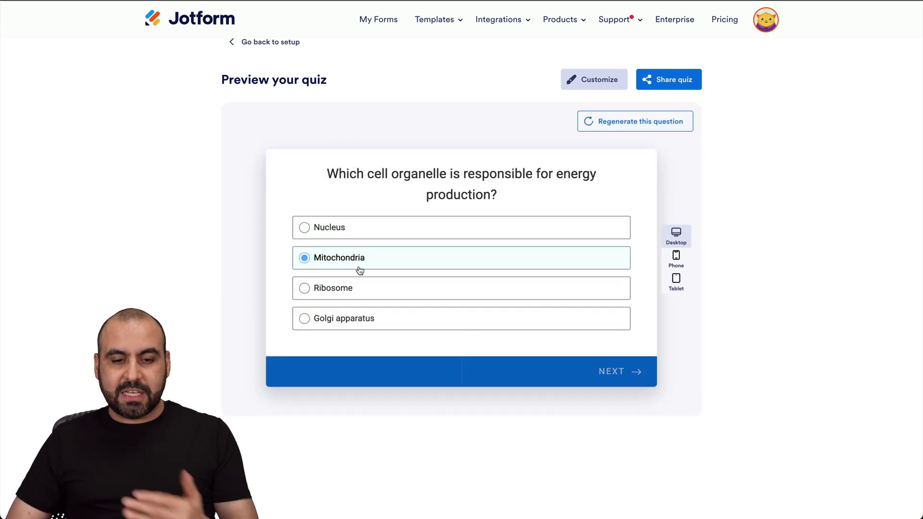
pyautogui.click(603, 372)
pyautogui.click(604, 372)
pyautogui.click(323, 360)
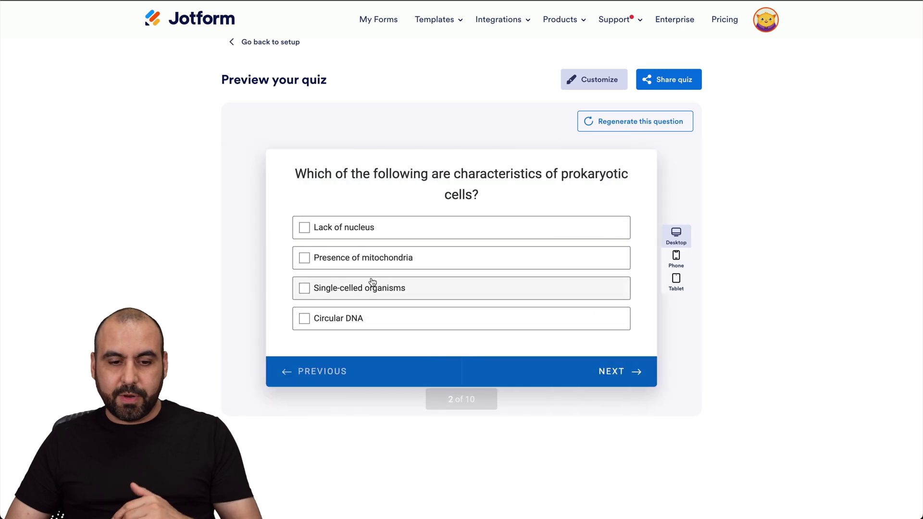
pyautogui.click(354, 294)
pyautogui.click(354, 258)
pyautogui.click(591, 370)
pyautogui.click(378, 281)
pyautogui.click(490, 306)
pyautogui.click(414, 282)
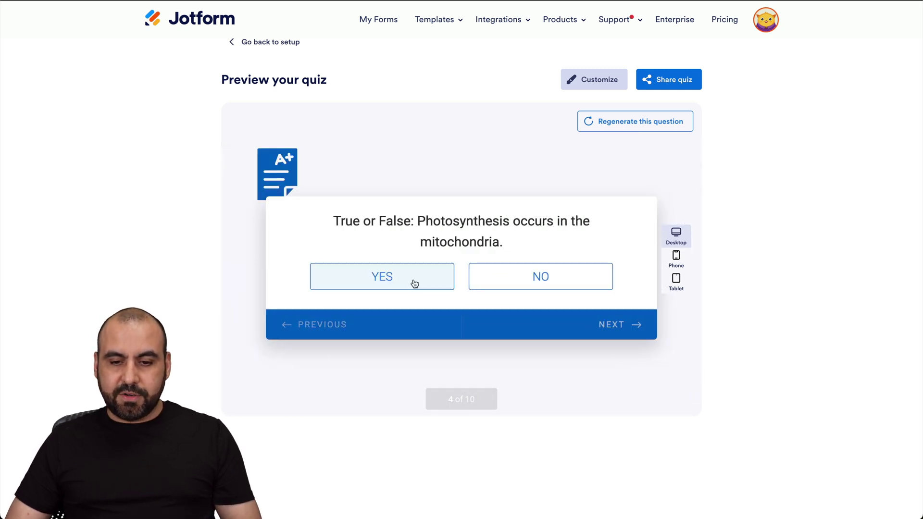
# - Advance through the remaining preview questions without answering them and finish the quiz
pyautogui.click(609, 328)
pyautogui.click(627, 373)
pyautogui.click(628, 373)
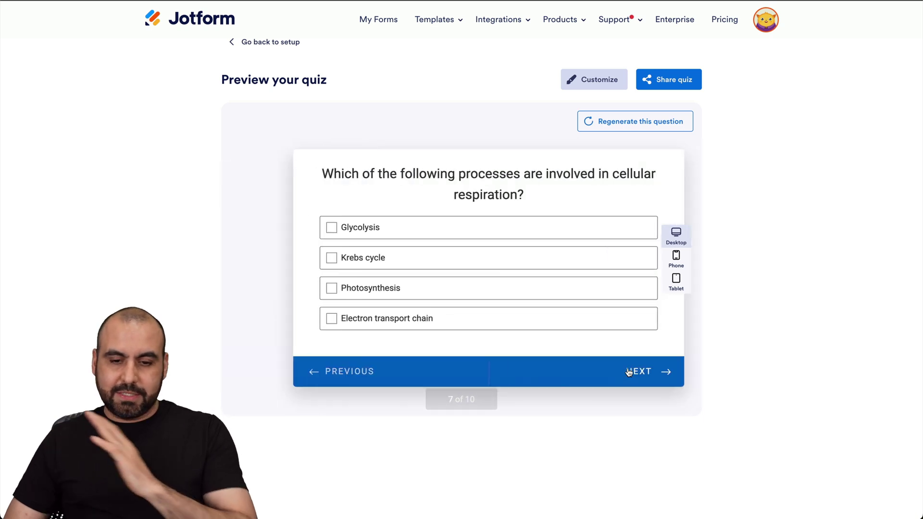
pyautogui.click(628, 372)
pyautogui.click(628, 372)
pyautogui.click(628, 372)
pyautogui.click(621, 337)
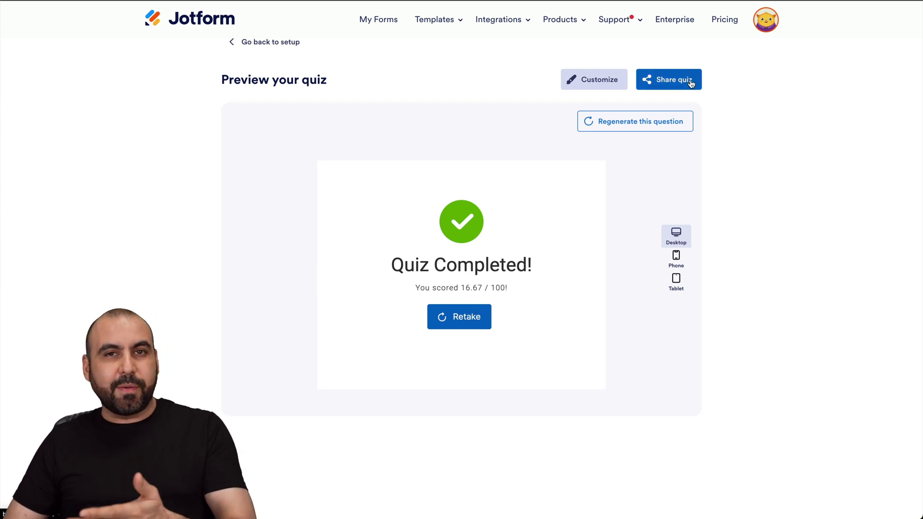
# - Open the generated biology quiz for customization
pyautogui.click(606, 82)
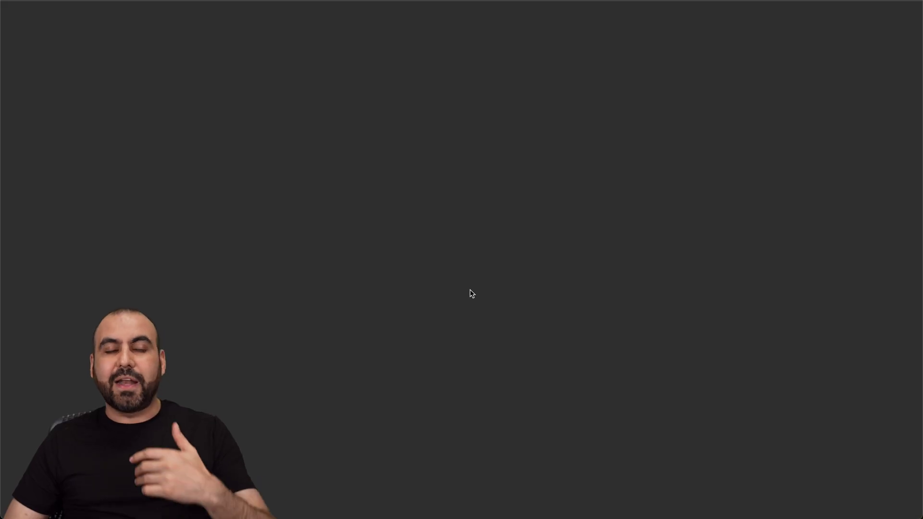